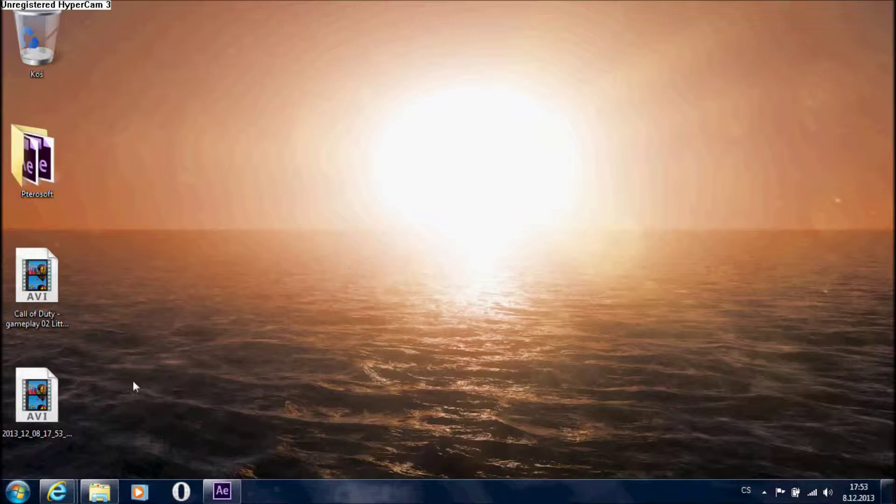
Move the newest AVI recording to the far side of the desktop and launch the CryEngine 3 editor from Pterosoft > Programy
{"action": "left_click_drag", "start_coordinate": [37, 394], "coordinate": [824, 70]}
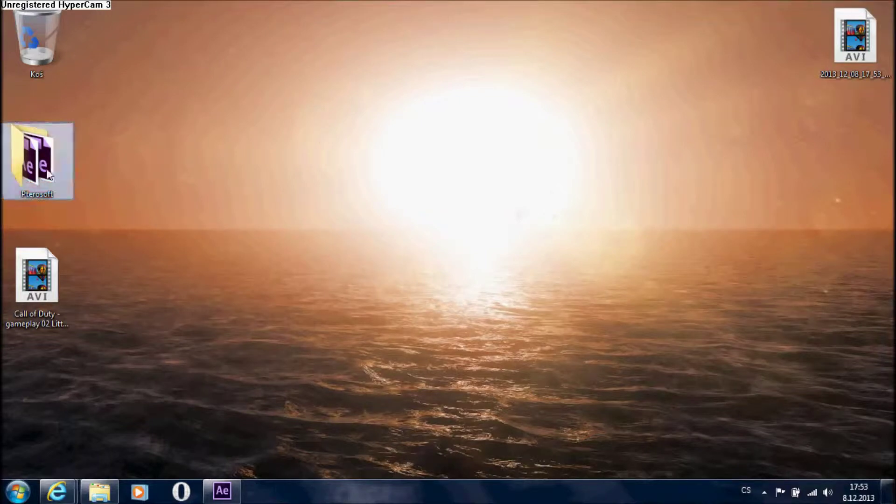
{"action": "double_click", "coordinate": [69, 198]}
{"action": "double_click", "coordinate": [414, 316]}
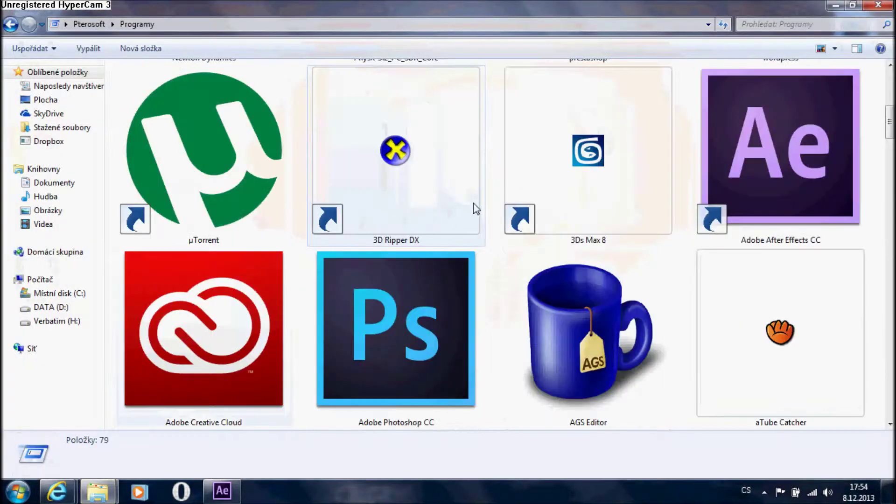
{"action": "scroll", "coordinate": [475, 212], "scroll_direction": "down", "scroll_amount": 2}
{"action": "scroll", "coordinate": [474, 219], "scroll_direction": "down", "scroll_amount": 4}
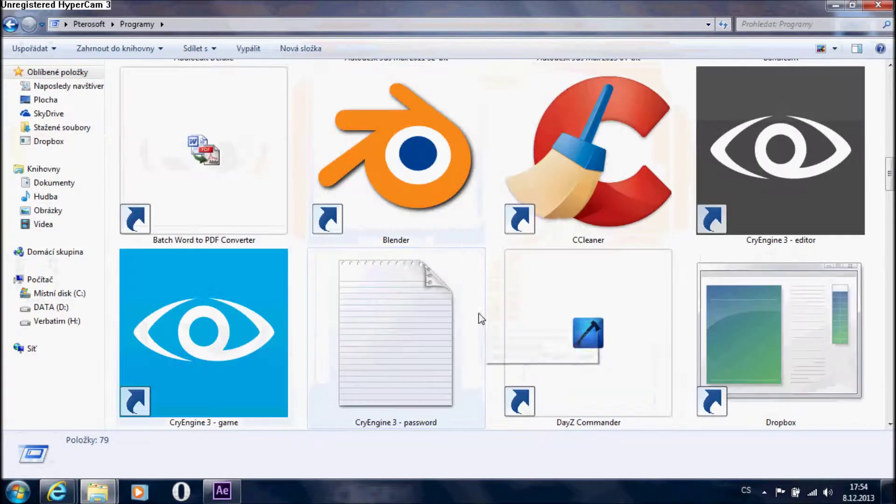
{"action": "left_click", "coordinate": [836, 184]}
{"action": "left_click", "coordinate": [878, 4]}
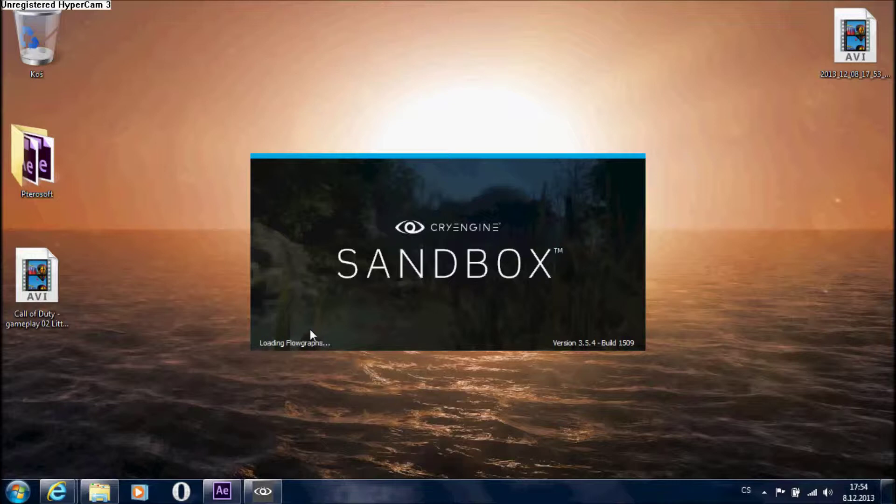
Check the render progress of the Call of Duty composition in After Effects, then minimize its window
{"action": "mouse_move", "coordinate": [222, 490]}
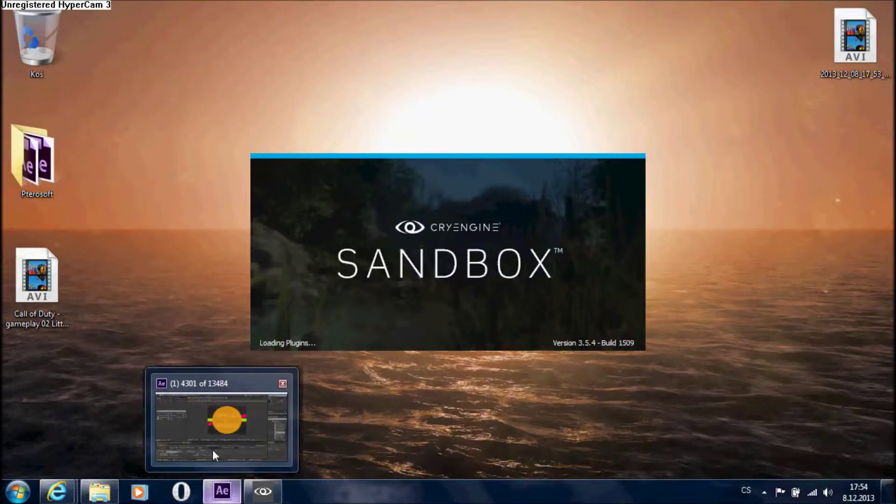
{"action": "mouse_move", "coordinate": [212, 450]}
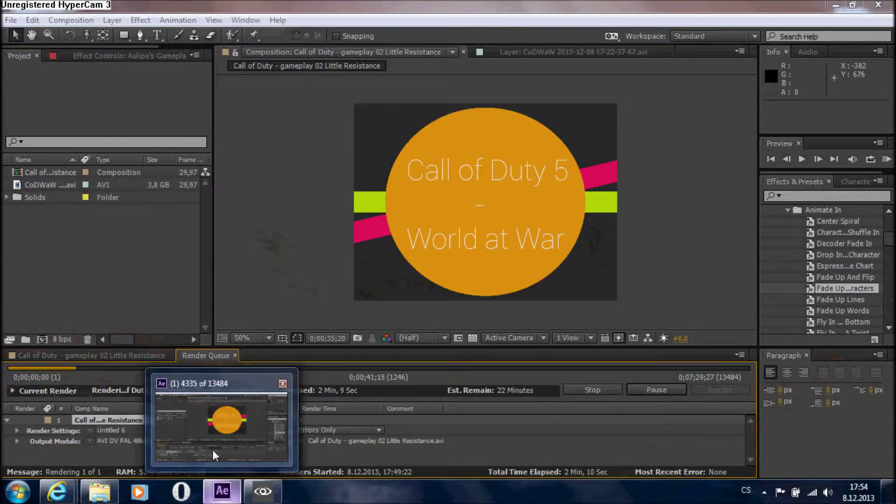
{"action": "left_click", "coordinate": [212, 450]}
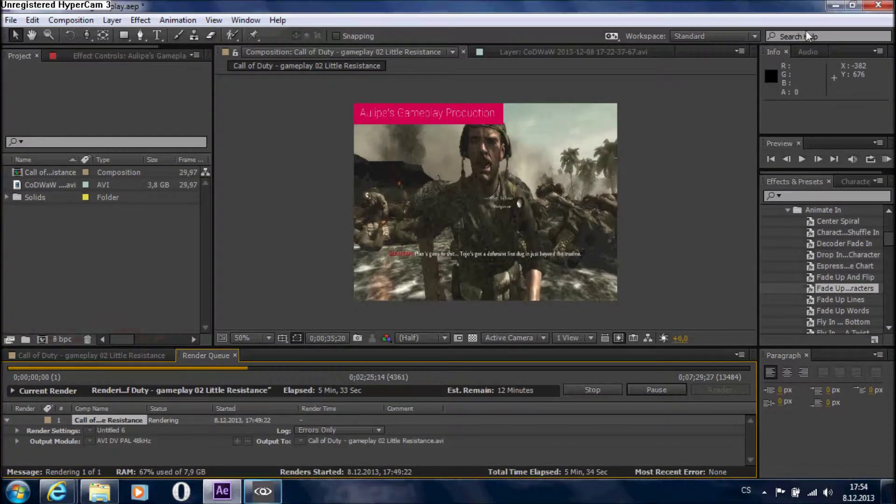
{"action": "left_click", "coordinate": [836, 7]}
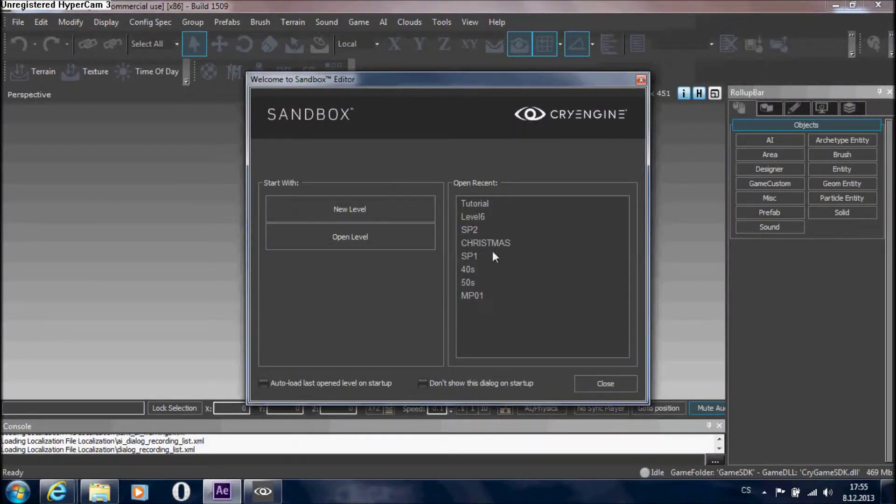
Open the recent level named Tutorial
{"action": "double_click", "coordinate": [489, 208]}
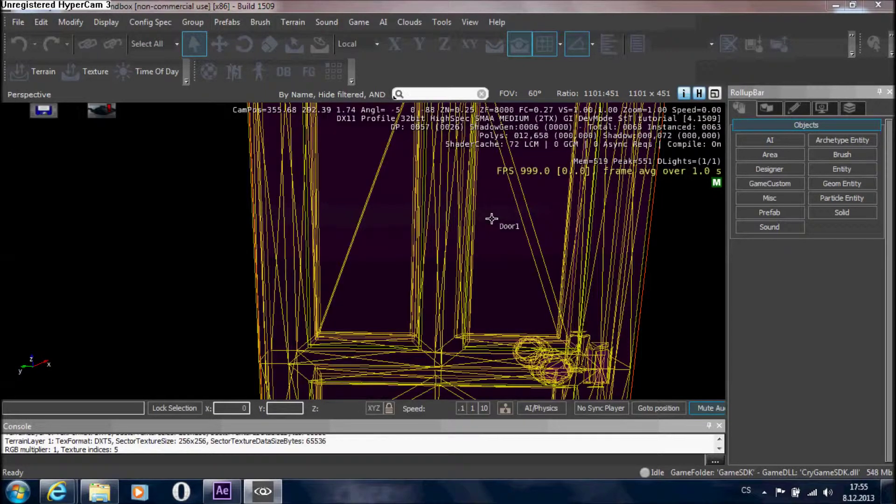
Select the tiled room with its objects and delete it from the level
{"action": "right_click_drag", "start_coordinate": [492, 219], "coordinate": [382, 253]}
{"action": "key", "text": "s"}
{"action": "key", "text": "s"}
{"action": "key", "text": "w"}
{"action": "key", "text": "w"}
{"action": "key", "text": "w"}
{"action": "key", "text": "s"}
{"action": "key", "text": "q"}
{"action": "key", "text": "w"}
{"action": "key", "text": "s"}
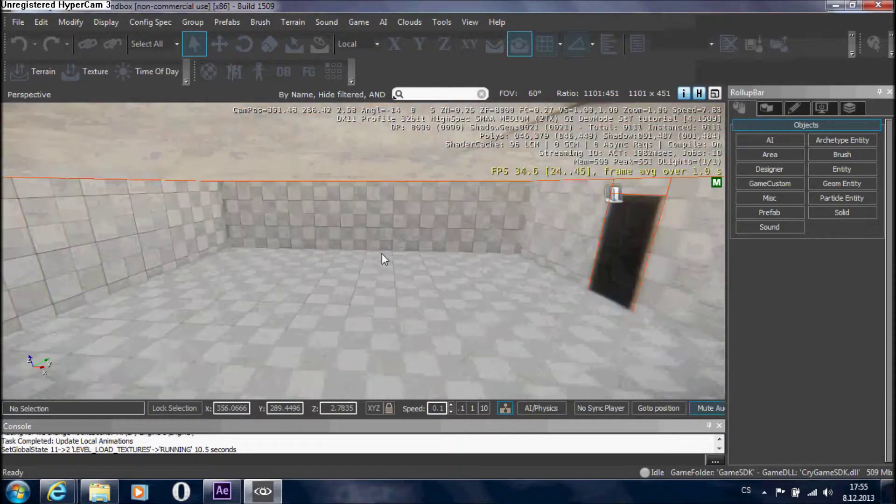
{"action": "key", "text": "s"}
{"action": "left_click_drag", "start_coordinate": [215, 217], "coordinate": [495, 347]}
{"action": "key", "text": "Delete"}
{"action": "key", "text": "Return"}
Set the ocean height to 100 in the Terrain Editor and close the editor
{"action": "right_click_drag", "start_coordinate": [446, 263], "coordinate": [441, 259]}
{"action": "key", "text": "s"}
{"action": "key", "text": "s"}
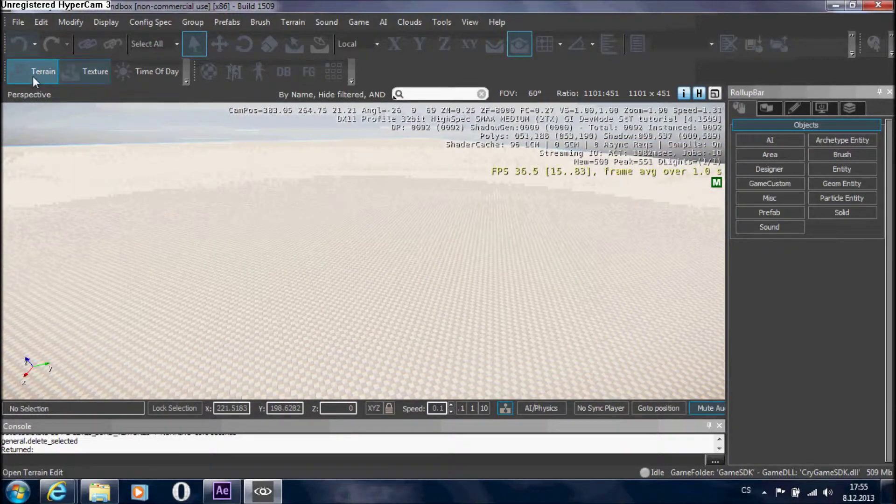
{"action": "left_click", "coordinate": [33, 77]}
{"action": "left_click", "coordinate": [151, 91]}
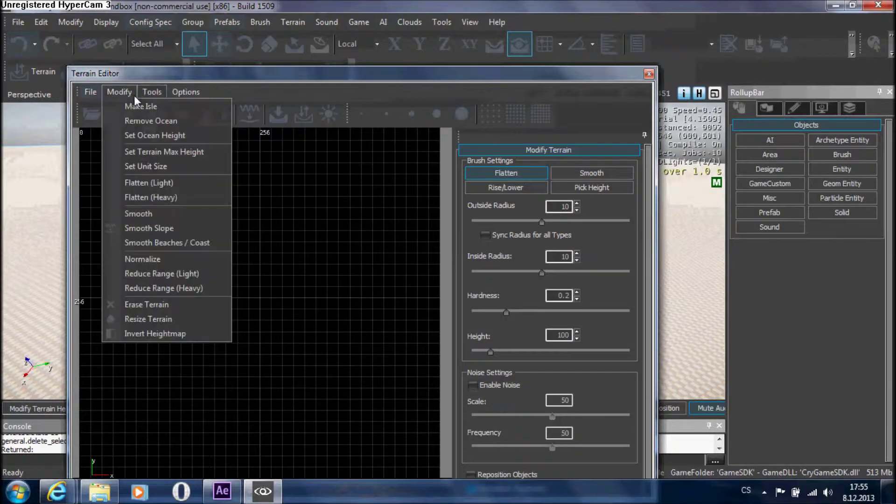
{"action": "left_click", "coordinate": [168, 139]}
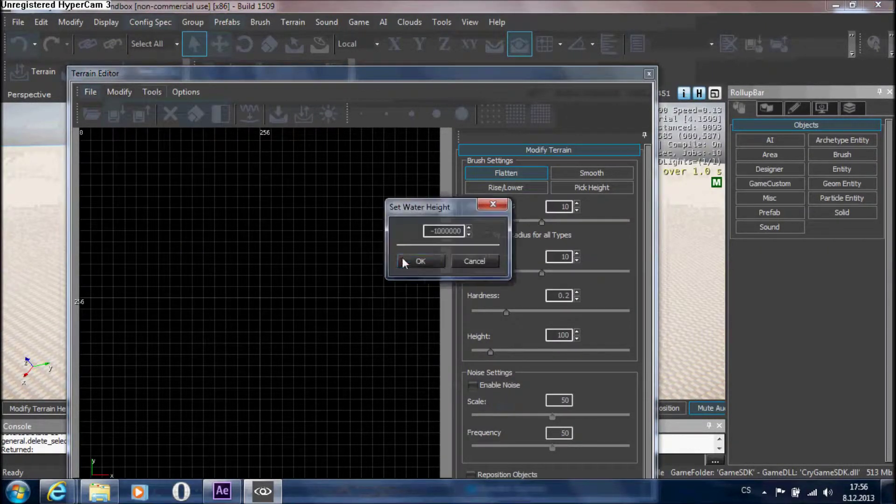
{"action": "left_click_drag", "start_coordinate": [432, 230], "coordinate": [465, 231]}
{"action": "type", "text": "100"}
{"action": "left_click", "coordinate": [436, 260]}
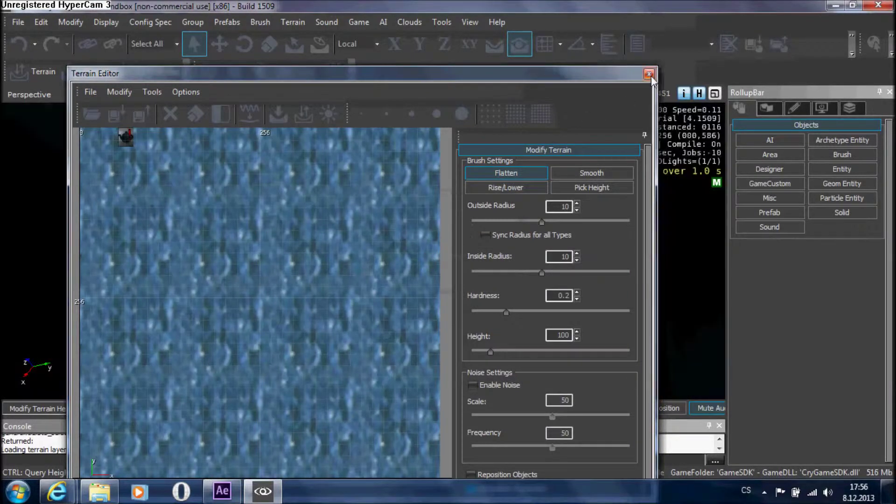
{"action": "left_click", "coordinate": [649, 73]}
Examine the ocean from below and above the surface, trying different camera speeds
{"action": "right_click_drag", "start_coordinate": [490, 313], "coordinate": [420, 345]}
{"action": "scroll", "coordinate": [489, 316], "scroll_direction": "down", "scroll_amount": 10}
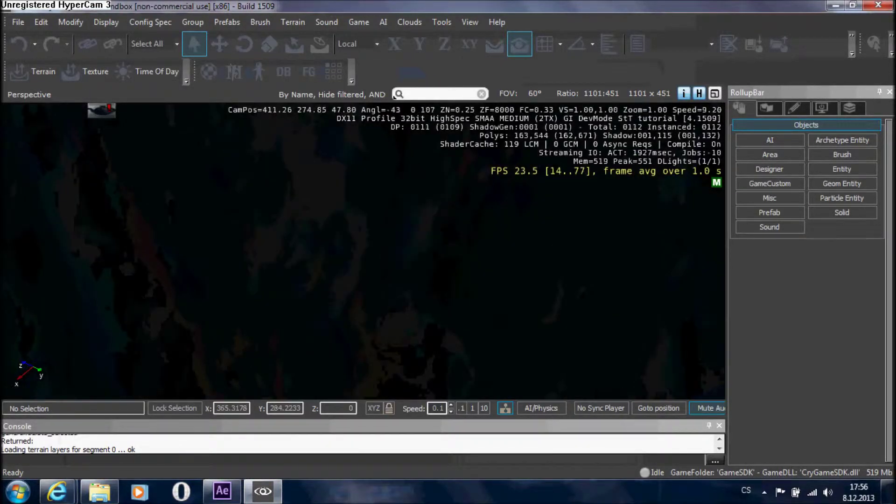
{"action": "right_click_drag", "start_coordinate": [402, 388], "coordinate": [444, 448]}
{"action": "left_click", "coordinate": [483, 411]}
{"action": "scroll", "coordinate": [472, 342], "scroll_direction": "down", "scroll_amount": 5}
{"action": "right_click_drag", "start_coordinate": [472, 341], "coordinate": [461, 323]}
{"action": "scroll", "coordinate": [402, 346], "scroll_direction": "up", "scroll_amount": 5}
{"action": "scroll", "coordinate": [403, 346], "scroll_direction": "down", "scroll_amount": 1}
{"action": "scroll", "coordinate": [438, 336], "scroll_direction": "down", "scroll_amount": 3}
{"action": "left_click", "coordinate": [462, 408]}
{"action": "mouse_move", "coordinate": [414, 374]}
{"action": "right_mouse_down"}
{"action": "mouse_move", "coordinate": [448, 323]}
{"action": "mouse_move", "coordinate": [458, 359]}
{"action": "mouse_move", "coordinate": [467, 346]}
{"action": "mouse_move", "coordinate": [419, 374]}
{"action": "right_mouse_up"}
{"action": "key", "text": "w"}
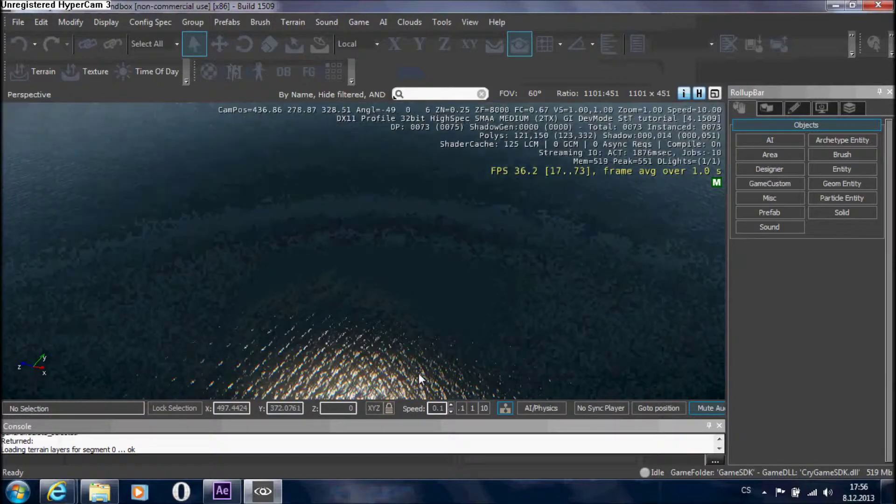
{"action": "right_click_drag", "start_coordinate": [363, 289], "coordinate": [378, 276]}
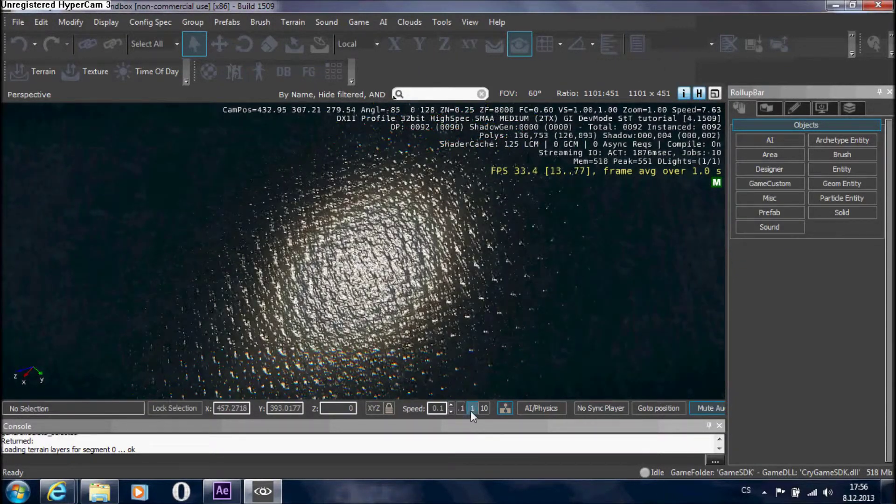
Set the camera speed to 1 and survey the water surface from several heights and angles
{"action": "left_click", "coordinate": [472, 409]}
{"action": "key", "text": "a"}
{"action": "right_click_drag", "start_coordinate": [467, 369], "coordinate": [451, 306]}
{"action": "key", "text": "w"}
{"action": "right_click_drag", "start_coordinate": [500, 325], "coordinate": [493, 344]}
{"action": "key", "text": "s"}
{"action": "key", "text": "d"}
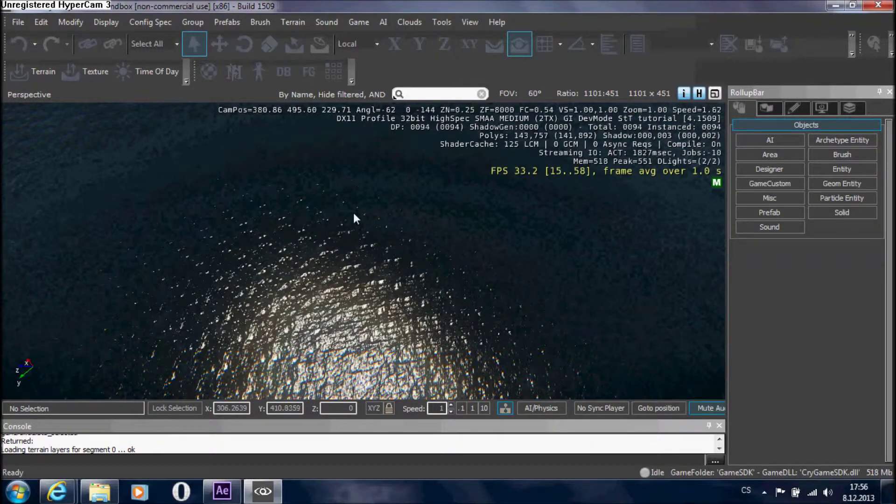
{"action": "right_click_drag", "start_coordinate": [317, 168], "coordinate": [320, 190]}
{"action": "key", "text": "w"}
{"action": "key", "text": "w"}
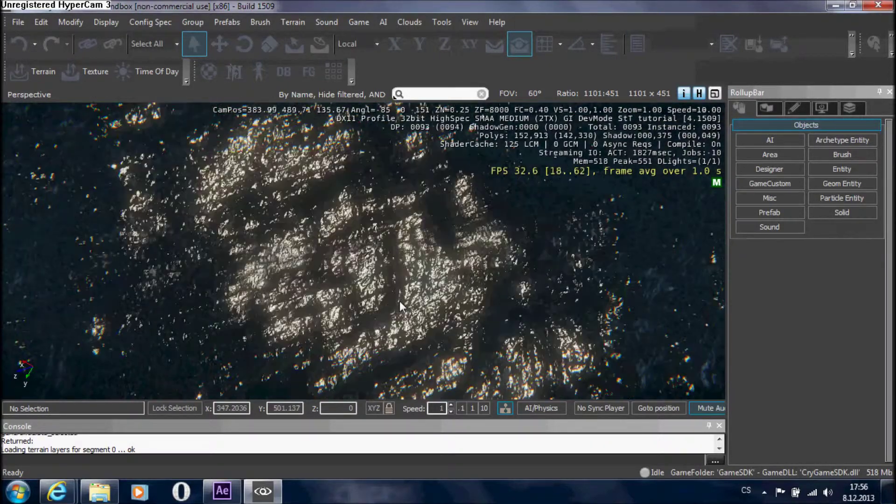
{"action": "key", "text": "s"}
{"action": "right_click_drag", "start_coordinate": [399, 301], "coordinate": [377, 274]}
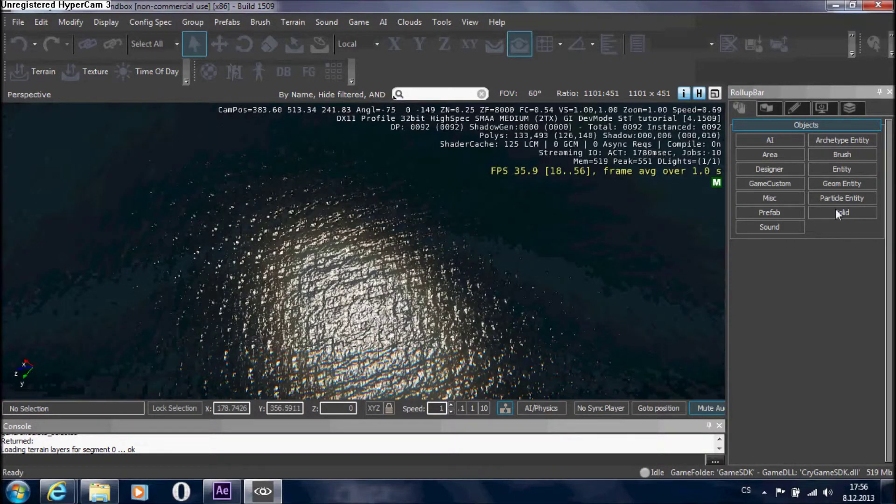
Set up the terrain Flatten brush with outside radius 18.197, inside radius 17.782 and height 151
{"action": "left_click", "coordinate": [763, 106]}
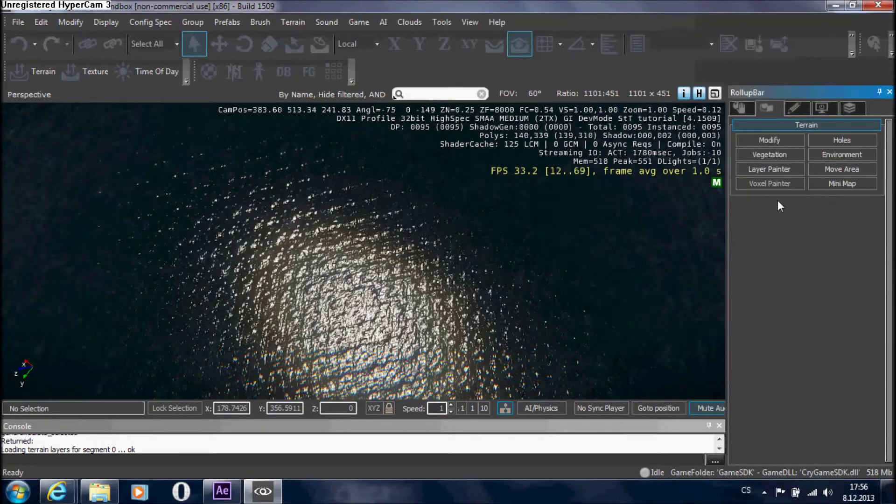
{"action": "left_click", "coordinate": [781, 140]}
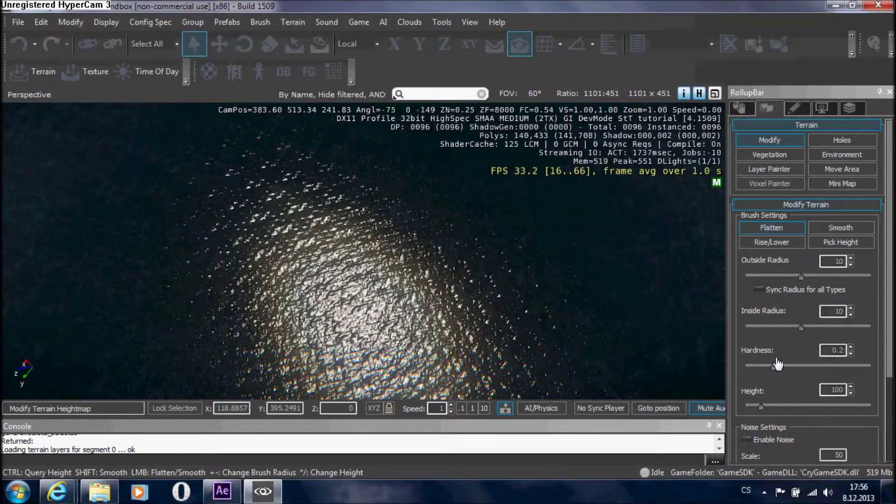
{"action": "left_click_drag", "start_coordinate": [801, 328], "coordinate": [815, 328]}
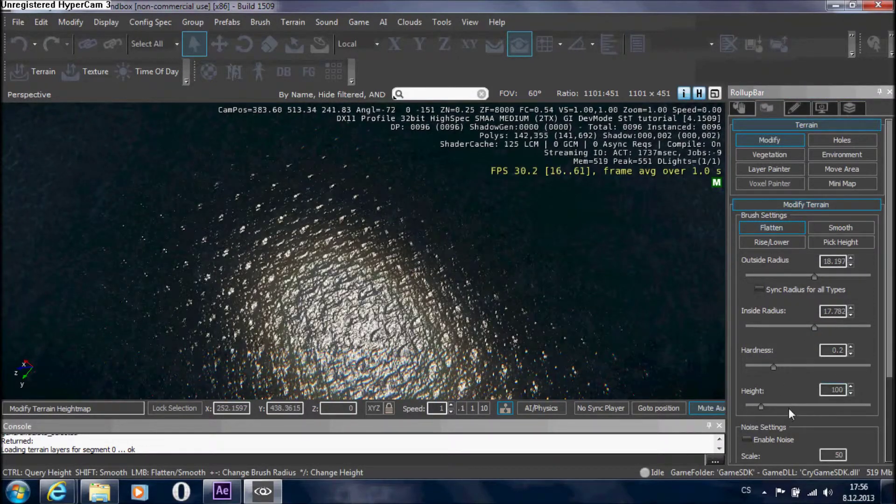
{"action": "left_click_drag", "start_coordinate": [761, 408], "coordinate": [768, 408]}
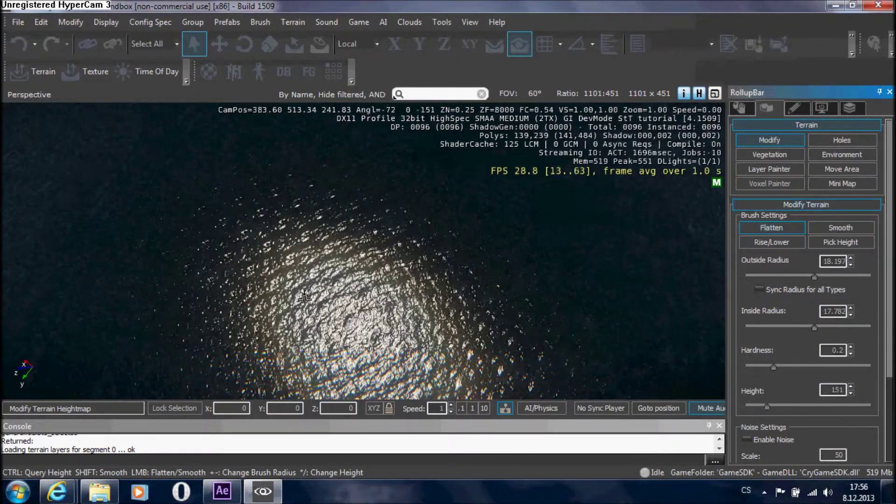
Raise an oval island above the water with the Flatten brush at height 151
{"action": "key", "text": "s"}
{"action": "right_click_drag", "start_coordinate": [257, 255], "coordinate": [278, 260]}
{"action": "left_click_drag", "start_coordinate": [374, 290], "coordinate": [407, 301]}
{"action": "left_click", "coordinate": [408, 301]}
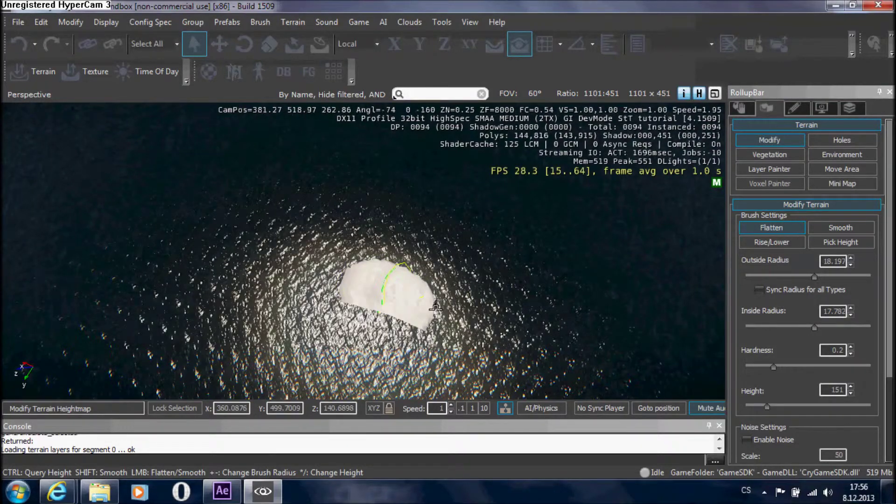
{"action": "right_click_drag", "start_coordinate": [396, 360], "coordinate": [409, 281]}
{"action": "key", "text": "d"}
{"action": "key", "text": "s"}
{"action": "left_click", "coordinate": [322, 350]}
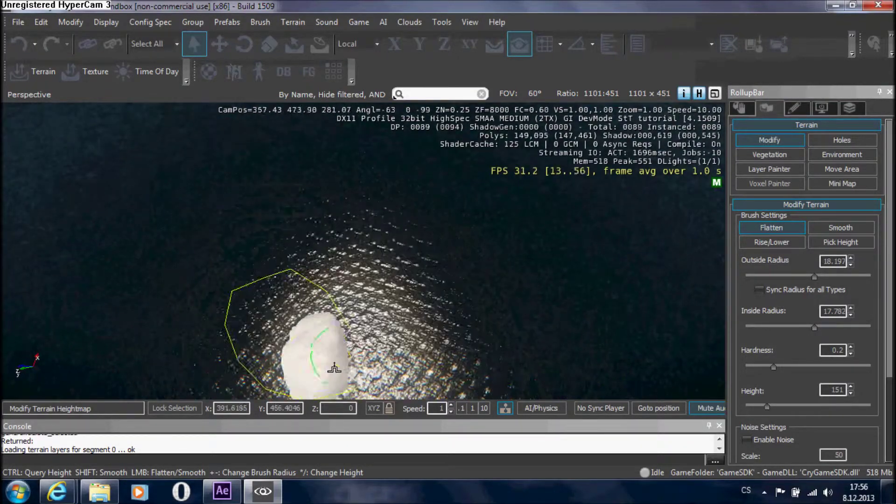
{"action": "left_click_drag", "start_coordinate": [319, 343], "coordinate": [307, 325]}
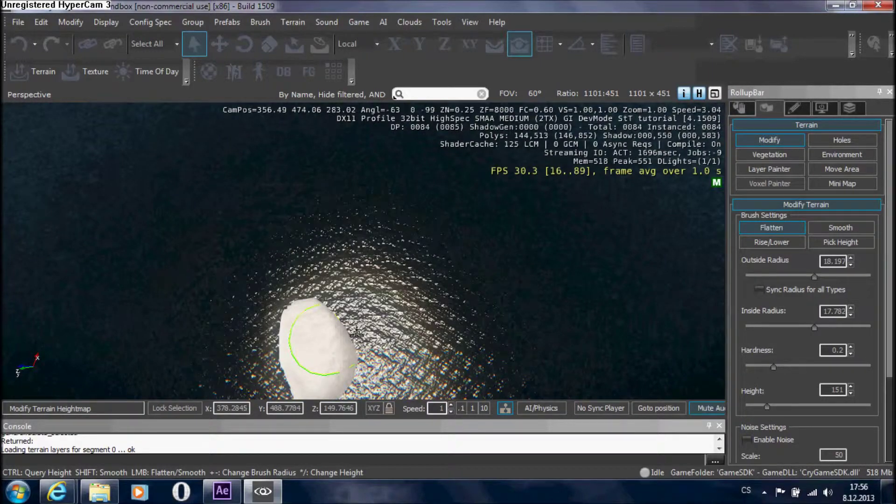
Extend the island with a narrow strip of land using the Flatten brush
{"action": "key", "text": "d"}
{"action": "right_click_drag", "start_coordinate": [445, 357], "coordinate": [304, 367]}
{"action": "key", "text": "d"}
{"action": "key", "text": "s"}
{"action": "left_click_drag", "start_coordinate": [274, 254], "coordinate": [357, 276]}
Set the Flatten brush to height 120 and hardness 0.93, widen its outside radius to 26.915, and paint broadly over the island
{"action": "mouse_move", "coordinate": [769, 407]}
{"action": "left_mouse_down"}
{"action": "mouse_move", "coordinate": [882, 409]}
{"action": "mouse_move", "coordinate": [758, 405]}
{"action": "left_mouse_up"}
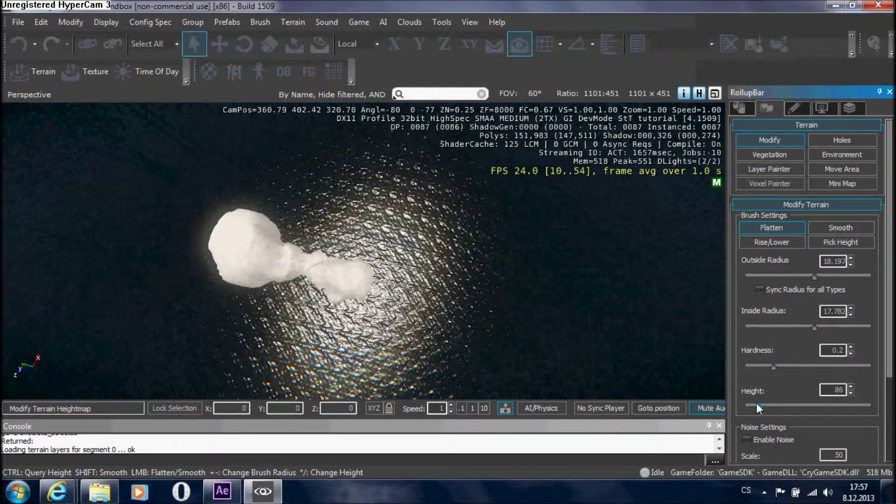
{"action": "double_click", "coordinate": [836, 389]}
{"action": "type", "text": "120"}
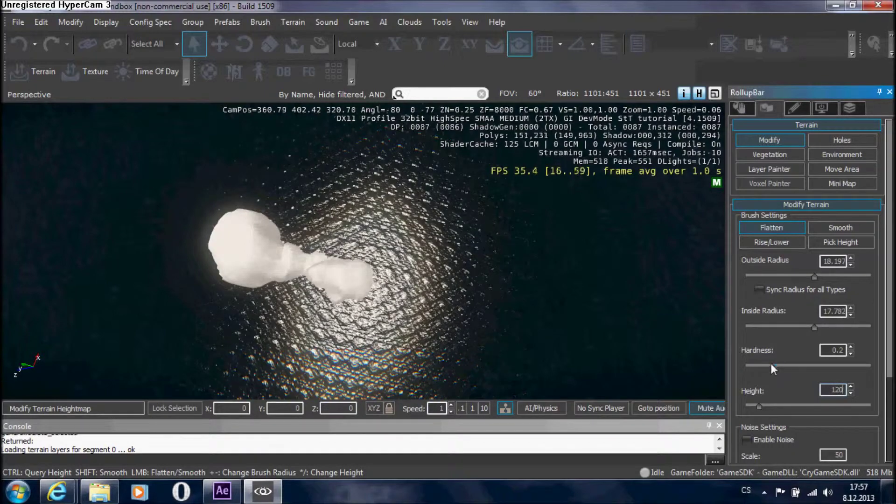
{"action": "left_click_drag", "start_coordinate": [772, 365], "coordinate": [863, 365]}
{"action": "mouse_move", "coordinate": [371, 270]}
{"action": "left_mouse_down"}
{"action": "mouse_move", "coordinate": [318, 252]}
{"action": "mouse_move", "coordinate": [320, 305]}
{"action": "mouse_move", "coordinate": [235, 249]}
{"action": "left_mouse_up"}
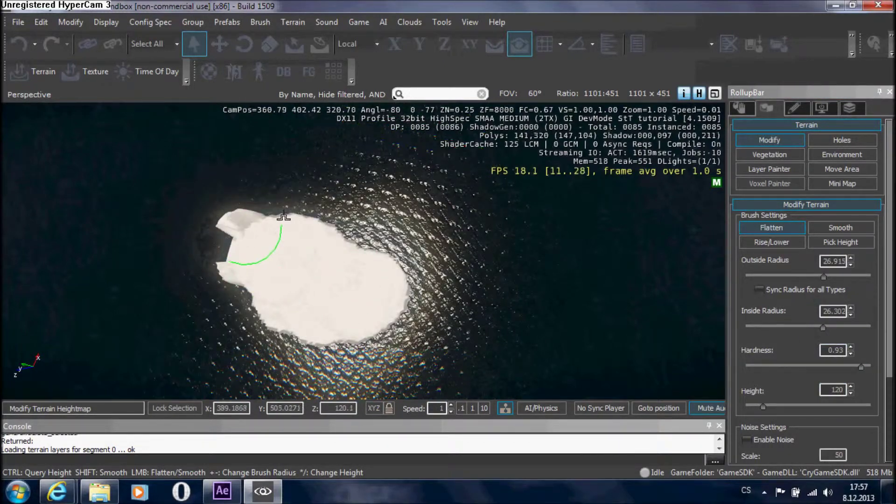
Undo all the terrain brush strokes that formed the island
{"action": "key", "text": "ctrl"}
{"action": "key", "text": "ctrl+z"}
{"action": "key", "text": "ctrl+z"}
{"action": "key", "text": "ctrl+z"}
{"action": "key", "text": "ctrl+z"}
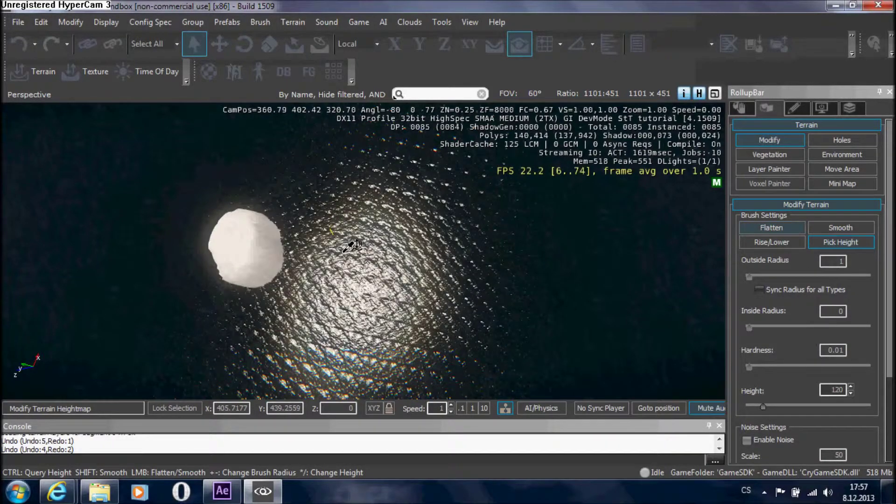
Remove the ocean from the level in the Terrain Editor, accepting that it cannot be undone, and close the editor
{"action": "key", "text": "d"}
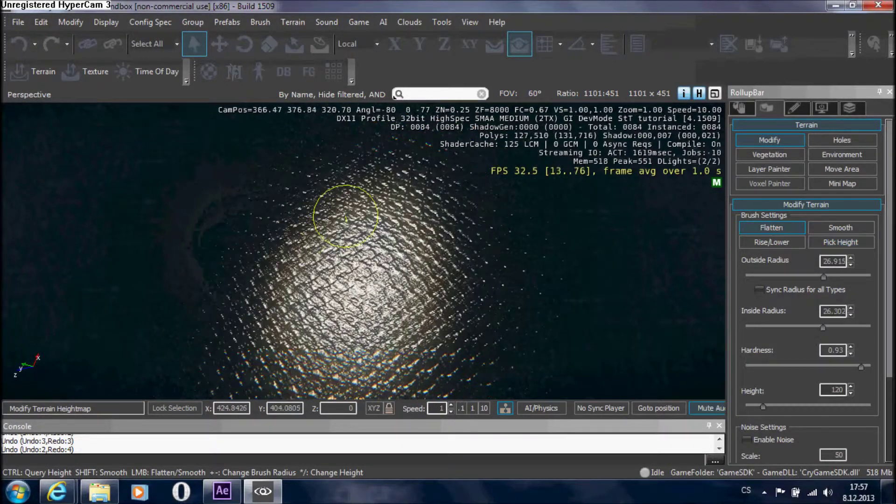
{"action": "right_click_drag", "start_coordinate": [343, 251], "coordinate": [507, 260]}
{"action": "key", "text": "w"}
{"action": "key", "text": "d"}
{"action": "right_click_drag", "start_coordinate": [496, 336], "coordinate": [489, 332]}
{"action": "key", "text": "d"}
{"action": "left_click", "coordinate": [475, 407]}
{"action": "key", "text": "w"}
{"action": "key", "text": "Escape"}
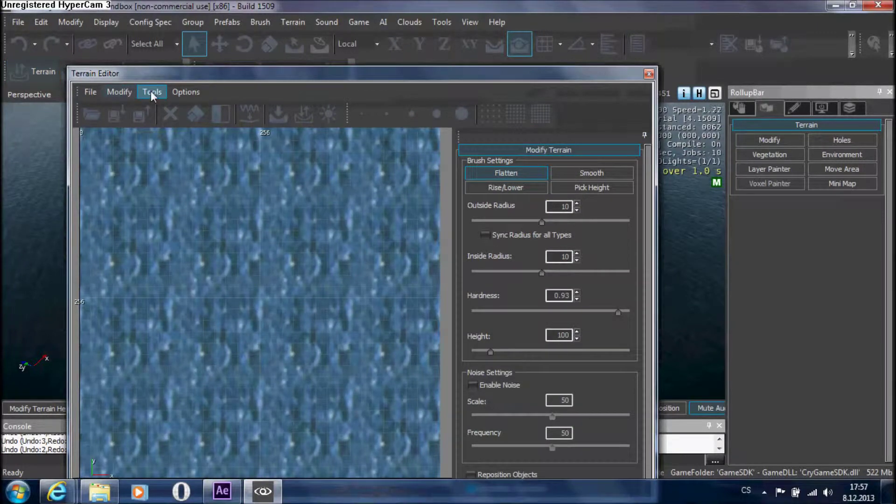
{"action": "left_click", "coordinate": [126, 92]}
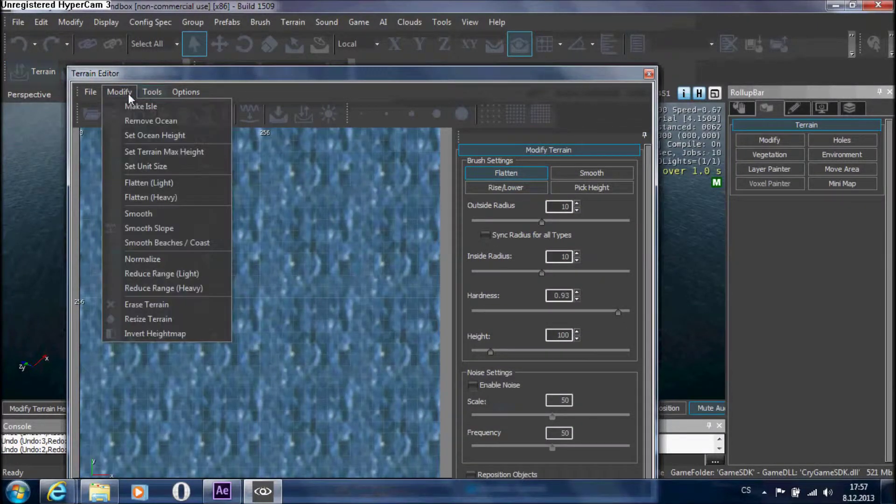
{"action": "left_click", "coordinate": [160, 121]}
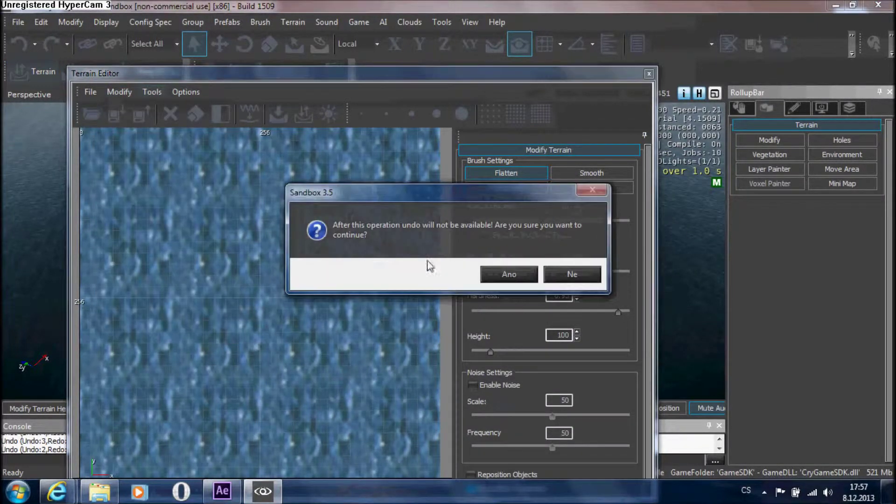
{"action": "left_click", "coordinate": [521, 279]}
{"action": "left_click", "coordinate": [650, 74]}
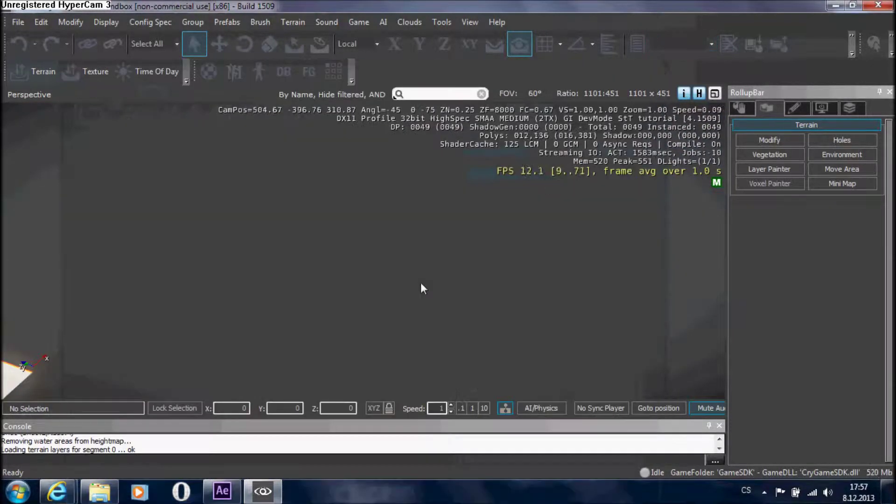
Examine the bare terrain from above and from closer to its surface
{"action": "key", "text": "w"}
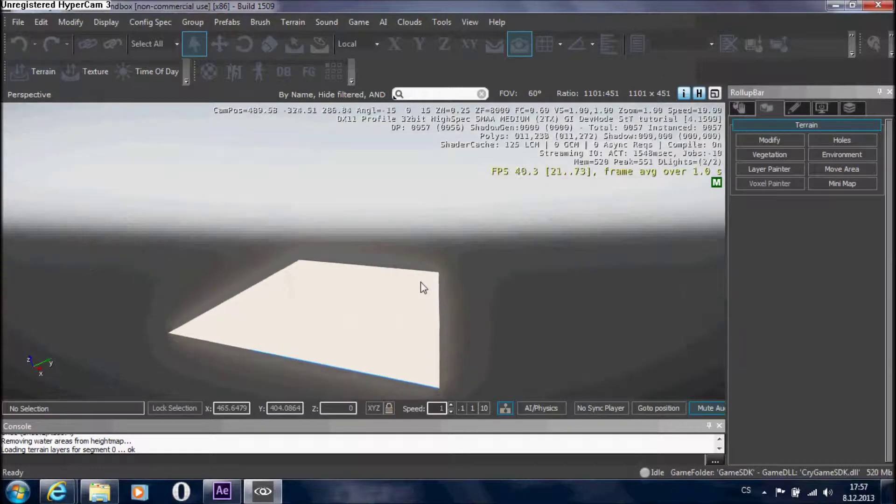
{"action": "key", "text": "w"}
{"action": "right_click_drag", "start_coordinate": [413, 247], "coordinate": [396, 241]}
{"action": "key", "text": "w"}
{"action": "key", "text": "w"}
{"action": "key", "text": "w"}
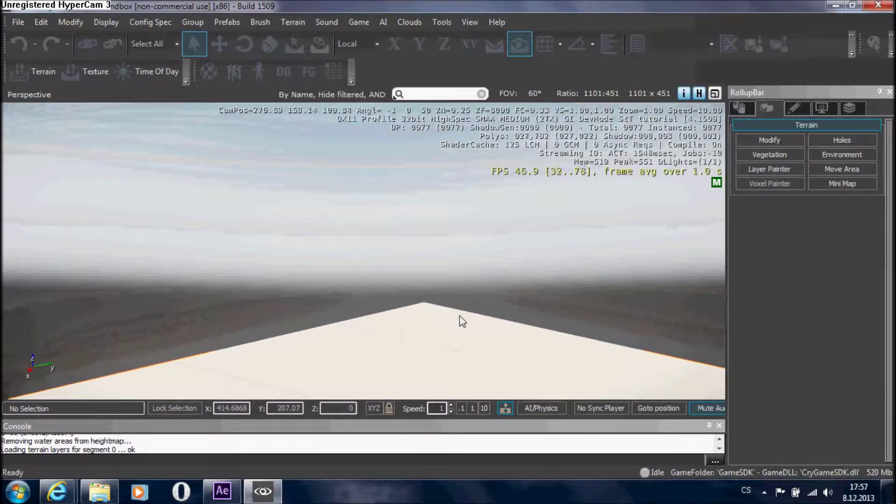
{"action": "mouse_move", "coordinate": [460, 316]}
{"action": "right_mouse_down"}
{"action": "mouse_move", "coordinate": [470, 323]}
{"action": "mouse_move", "coordinate": [474, 310]}
{"action": "right_mouse_up"}
{"action": "key", "text": "w"}
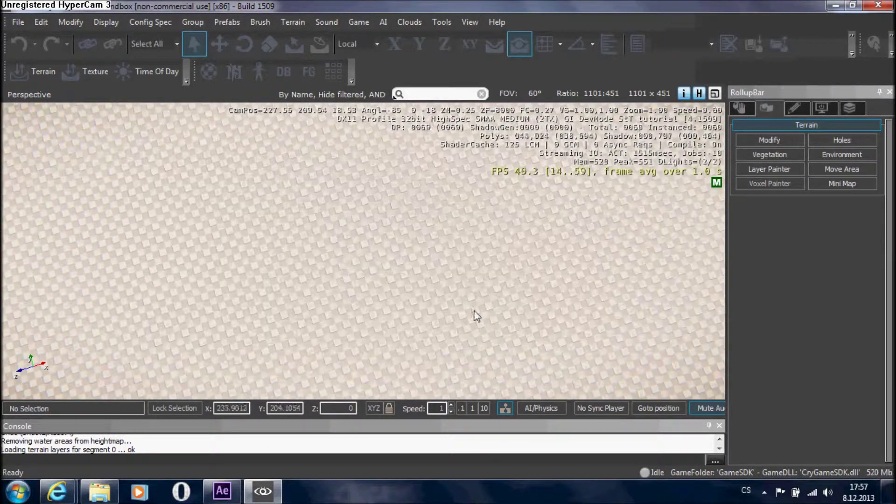
Set the camera speed to 0.1 and bring the camera close above the terrain surface
{"action": "right_click_drag", "start_coordinate": [343, 254], "coordinate": [416, 411]}
{"action": "key", "text": "s"}
{"action": "key", "text": "w"}
{"action": "key", "text": "s"}
{"action": "key", "text": "w"}
{"action": "key", "text": "w"}
{"action": "left_click", "coordinate": [460, 409]}
{"action": "key", "text": "s"}
{"action": "right_click_drag", "start_coordinate": [433, 334], "coordinate": [395, 335]}
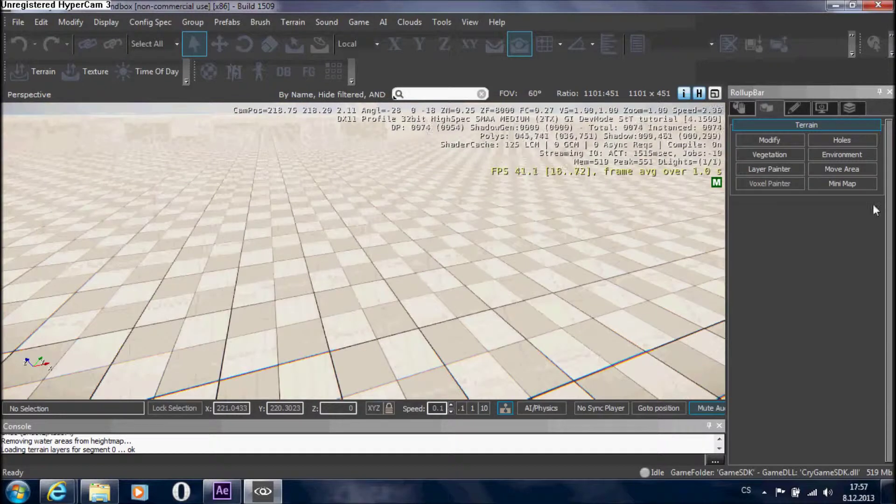
Create a thin box solid about 13.17 by 11.15 on the terrain as a floor slab
{"action": "left_click", "coordinate": [740, 108]}
{"action": "right_click_drag", "start_coordinate": [520, 302], "coordinate": [437, 277]}
{"action": "key", "text": "w"}
{"action": "key", "text": "s"}
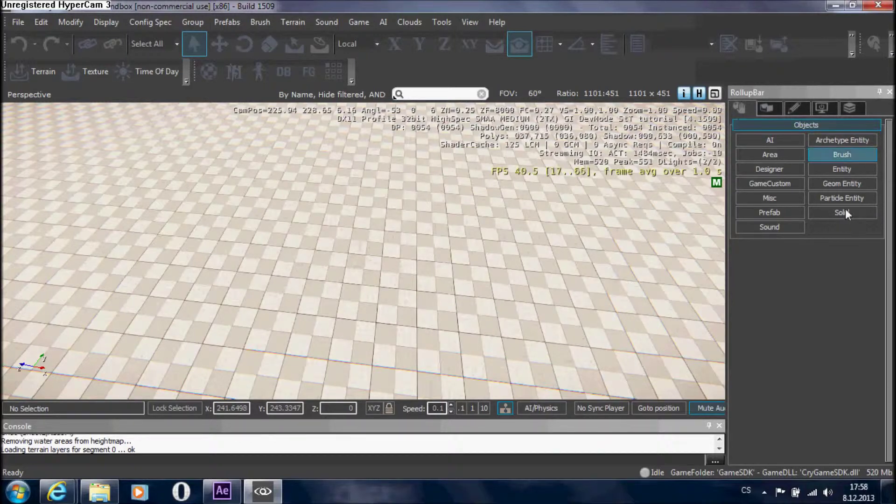
{"action": "left_click", "coordinate": [841, 213]}
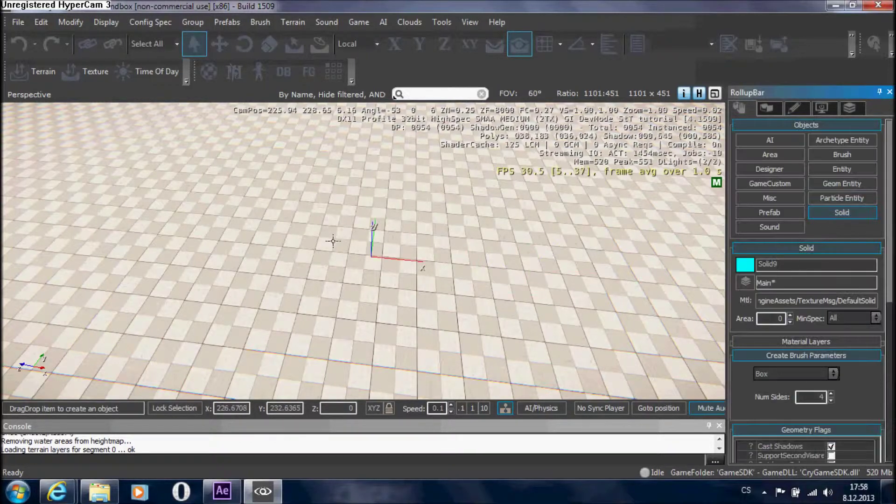
{"action": "right_click_drag", "start_coordinate": [336, 235], "coordinate": [334, 234]}
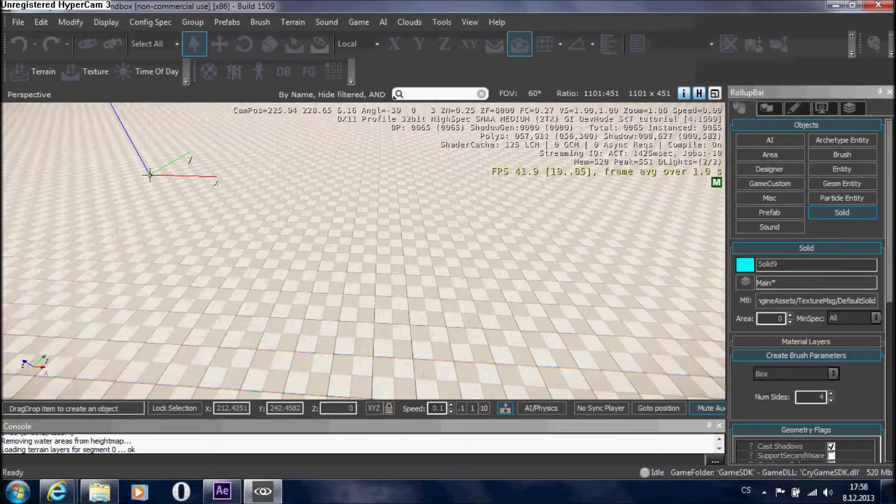
{"action": "left_click_drag", "start_coordinate": [153, 176], "coordinate": [355, 384]}
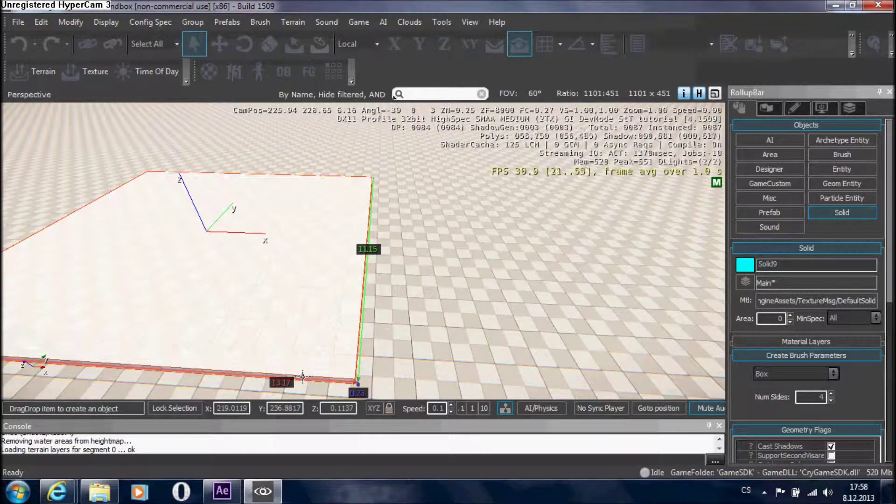
{"action": "key", "text": "w"}
{"action": "right_click_drag", "start_coordinate": [358, 381], "coordinate": [180, 330]}
{"action": "key", "text": "s"}
{"action": "key", "text": "a"}
{"action": "key", "text": "s"}
{"action": "left_click", "coordinate": [314, 362]}
Place a Human entity from the AI Characters on the floor slab as a scale reference, then deselect it
{"action": "key", "text": "w"}
{"action": "key", "text": "s"}
{"action": "left_click", "coordinate": [397, 295]}
{"action": "right_click_drag", "start_coordinate": [314, 363], "coordinate": [363, 278]}
{"action": "key", "text": "s"}
{"action": "scroll", "coordinate": [363, 282], "scroll_direction": "down", "scroll_amount": 3}
{"action": "left_click", "coordinate": [842, 213]}
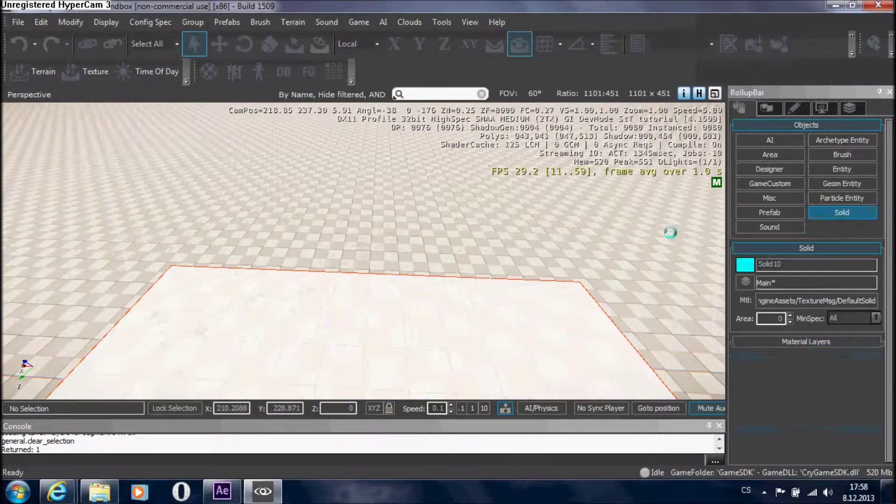
{"action": "left_click", "coordinate": [770, 154]}
{"action": "left_click", "coordinate": [828, 168]}
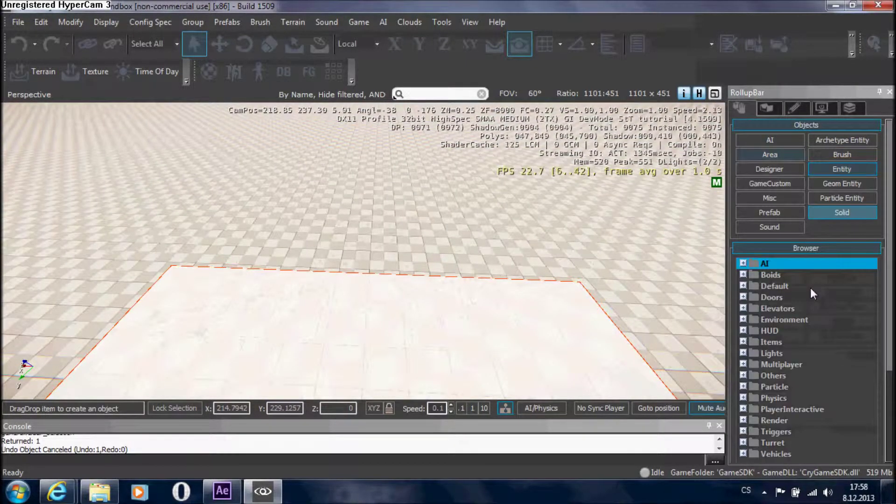
{"action": "left_click", "coordinate": [743, 264]}
{"action": "left_click", "coordinate": [754, 320]}
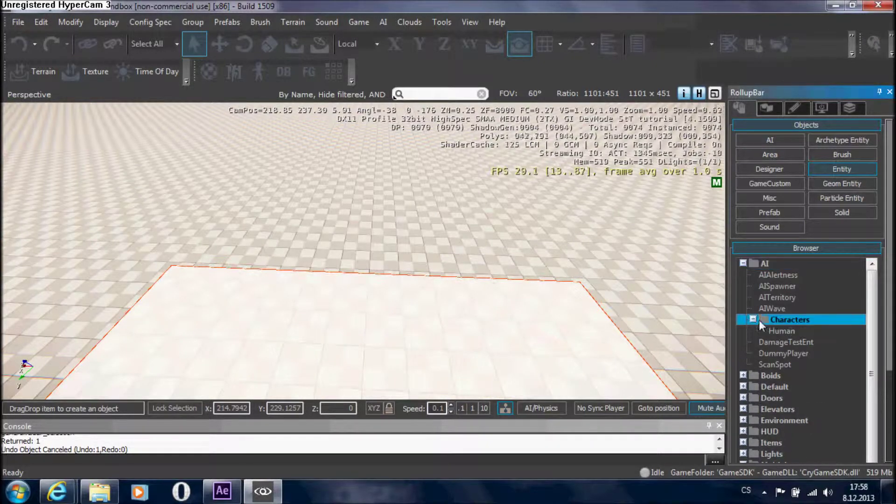
{"action": "left_click_drag", "start_coordinate": [781, 331], "coordinate": [388, 324]}
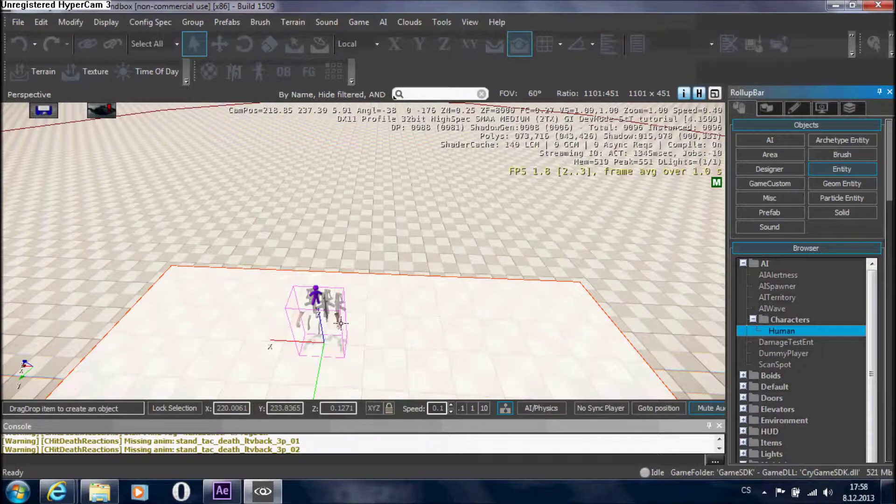
{"action": "left_click", "coordinate": [339, 318]}
{"action": "left_click", "coordinate": [526, 254]}
{"action": "key", "text": "w"}
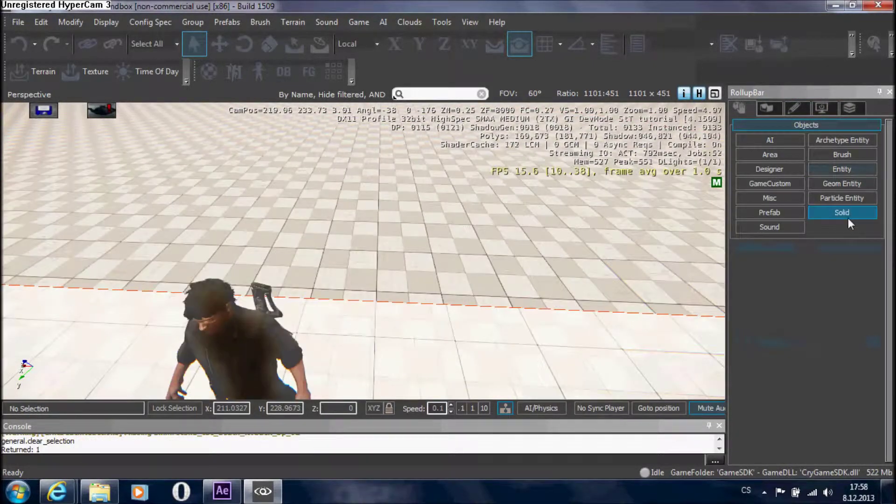
{"action": "left_click", "coordinate": [848, 218]}
{"action": "key", "text": "s"}
{"action": "right_click_drag", "start_coordinate": [204, 256], "coordinate": [196, 258]}
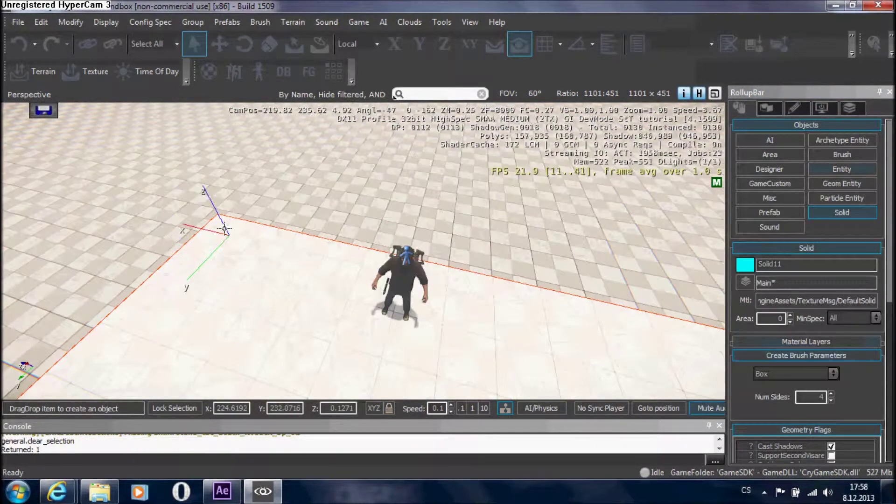
{"action": "left_click_drag", "start_coordinate": [255, 223], "coordinate": [444, 269]}
{"action": "right_click_drag", "start_coordinate": [444, 275], "coordinate": [443, 269]}
{"action": "left_click_drag", "start_coordinate": [444, 268], "coordinate": [469, 242]}
{"action": "right_click_drag", "start_coordinate": [444, 268], "coordinate": [469, 242]}
{"action": "key", "text": "Escape"}
Create a box solid wall along the floor's far edge behind the character, about 13.16 long, 0.27 thick and 2.49 high
{"action": "right_click_drag", "start_coordinate": [161, 243], "coordinate": [153, 242]}
{"action": "key", "text": "s"}
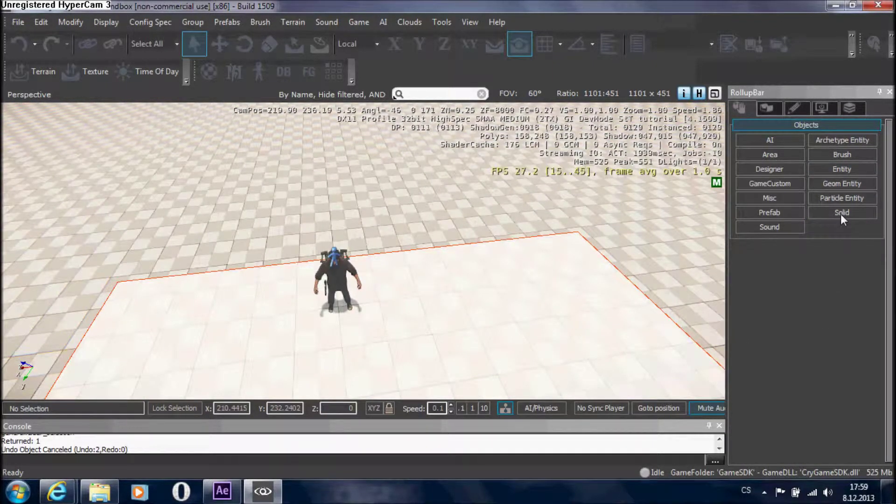
{"action": "left_click", "coordinate": [842, 213]}
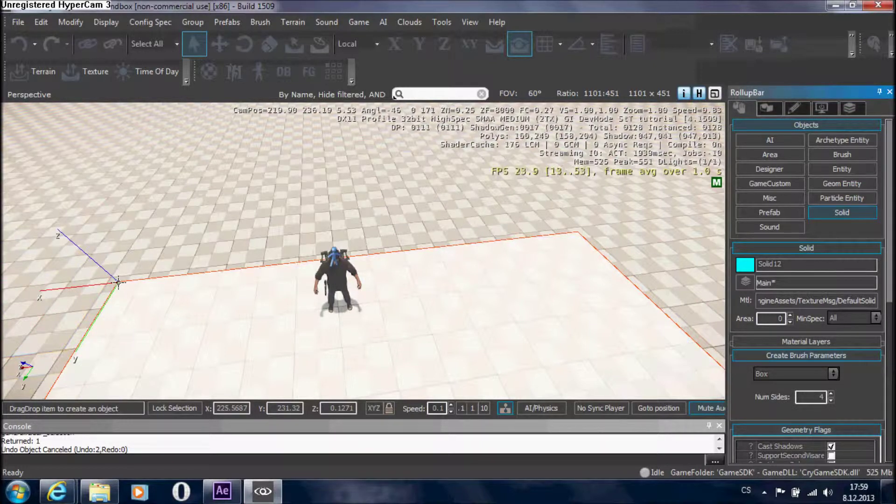
{"action": "left_click_drag", "start_coordinate": [118, 282], "coordinate": [573, 226]}
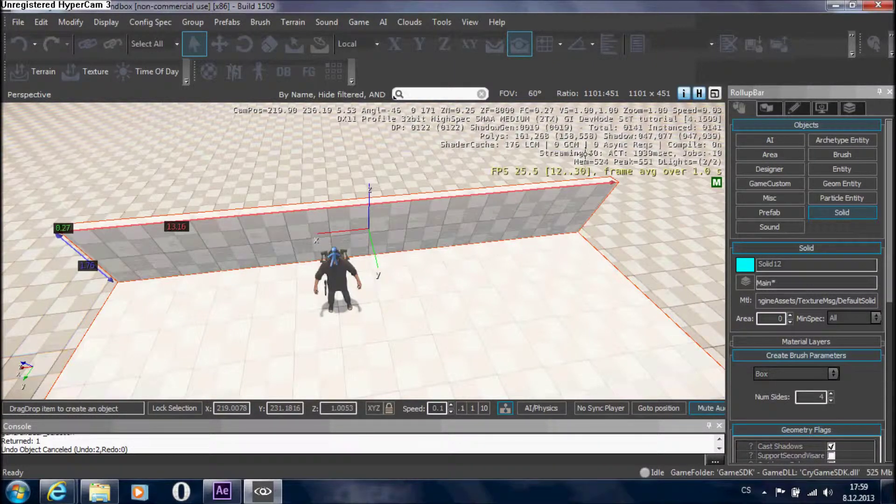
{"action": "left_click", "coordinate": [592, 128]}
{"action": "right_click_drag", "start_coordinate": [320, 229], "coordinate": [345, 203]}
{"action": "key", "text": "w"}
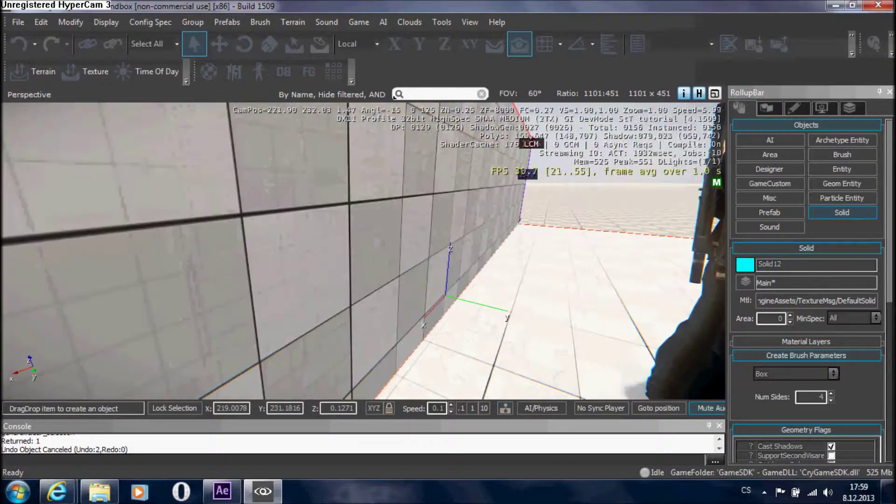
{"action": "key", "text": "d"}
{"action": "key", "text": "s"}
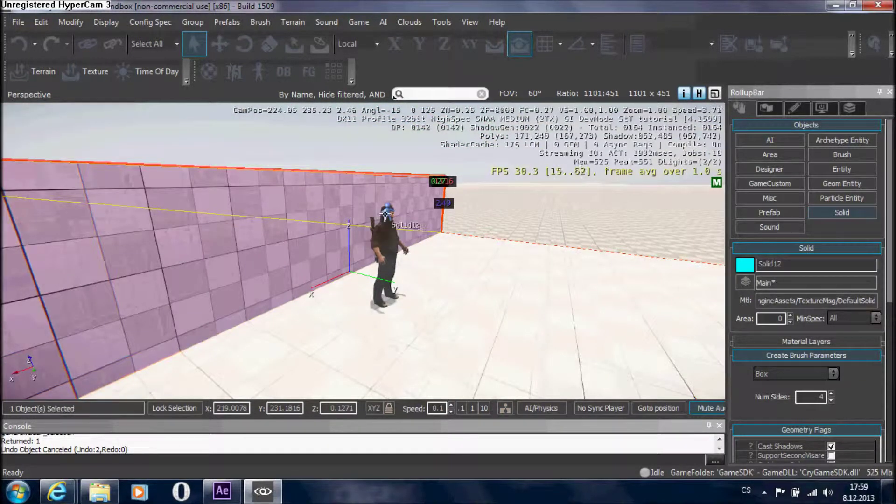
Deselect the wall and delete the Human character standing on the floor slab
{"action": "key", "text": "ctrl+shift+d"}
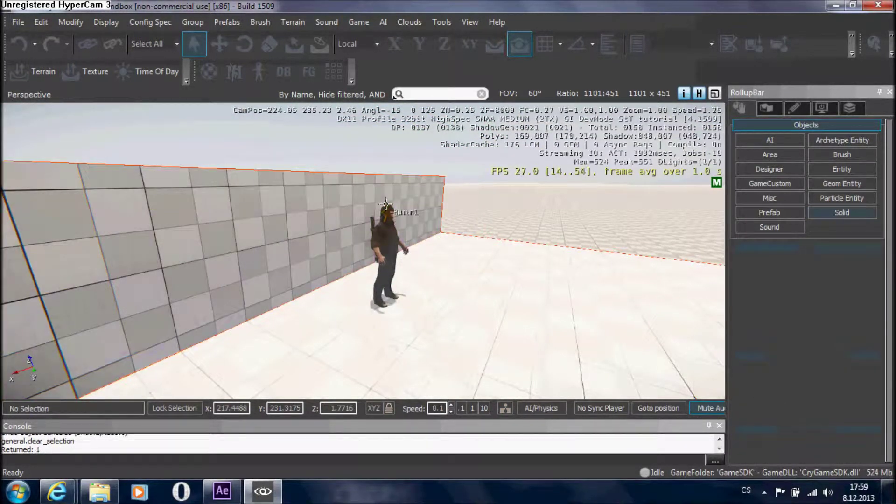
{"action": "left_click", "coordinate": [386, 204]}
{"action": "key", "text": "Delete"}
Clone the wall along the Y axis only and place the copy on the opposite edge of the floor
{"action": "right_click_drag", "start_coordinate": [386, 206], "coordinate": [315, 238]}
{"action": "key", "text": "s"}
{"action": "key", "text": "w"}
{"action": "key", "text": "s"}
{"action": "key", "text": "w"}
{"action": "key", "text": "d"}
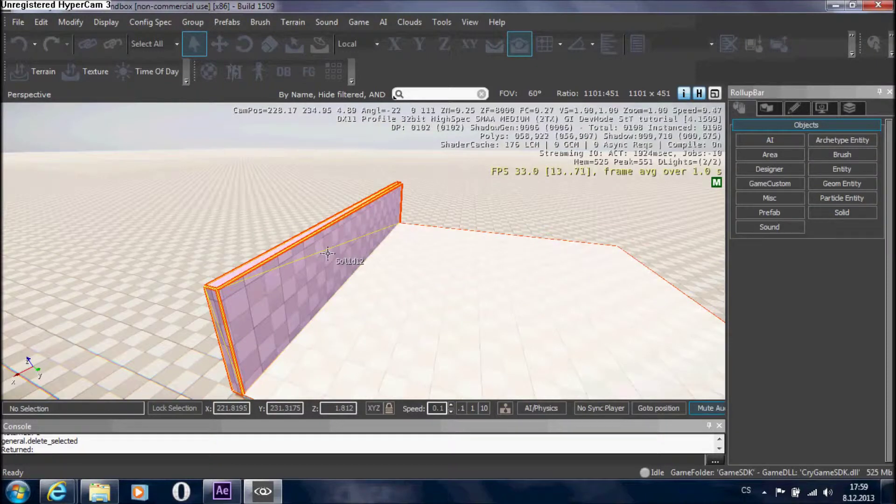
{"action": "left_click", "coordinate": [328, 256]}
{"action": "right_click_drag", "start_coordinate": [328, 256], "coordinate": [321, 265]}
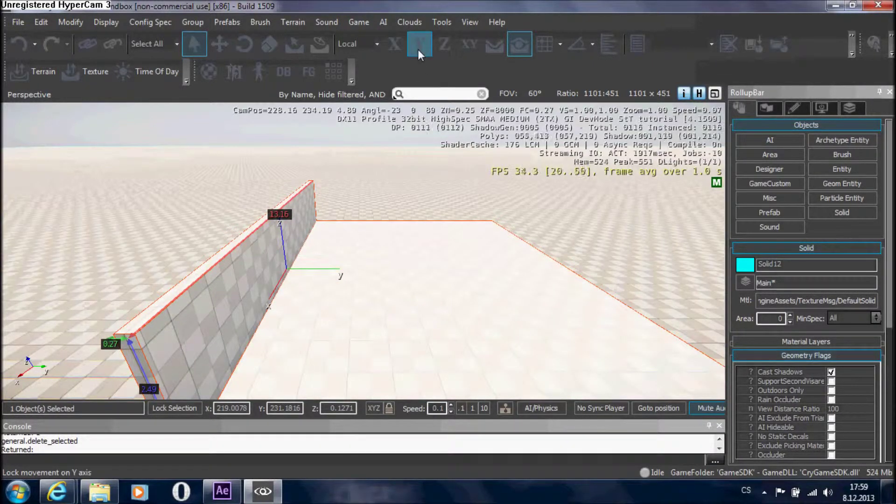
{"action": "left_click", "coordinate": [419, 49]}
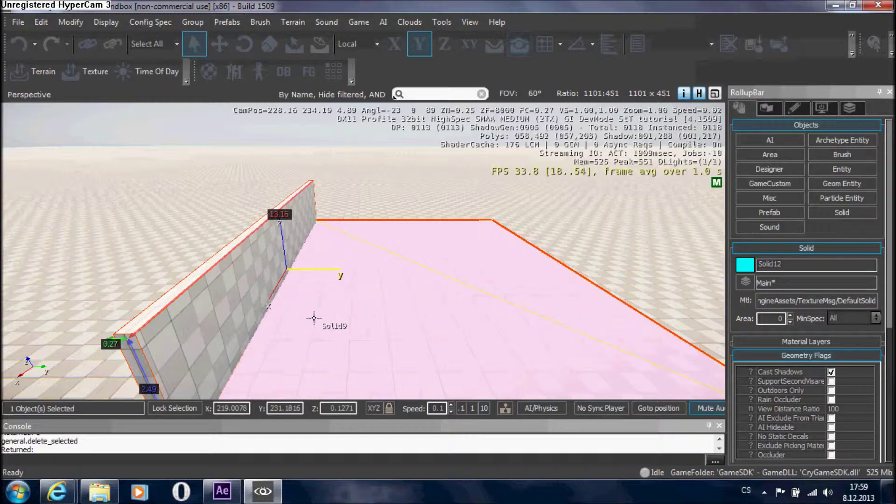
{"action": "key", "text": "ctrl+c"}
{"action": "right_click_drag", "start_coordinate": [480, 318], "coordinate": [473, 317]}
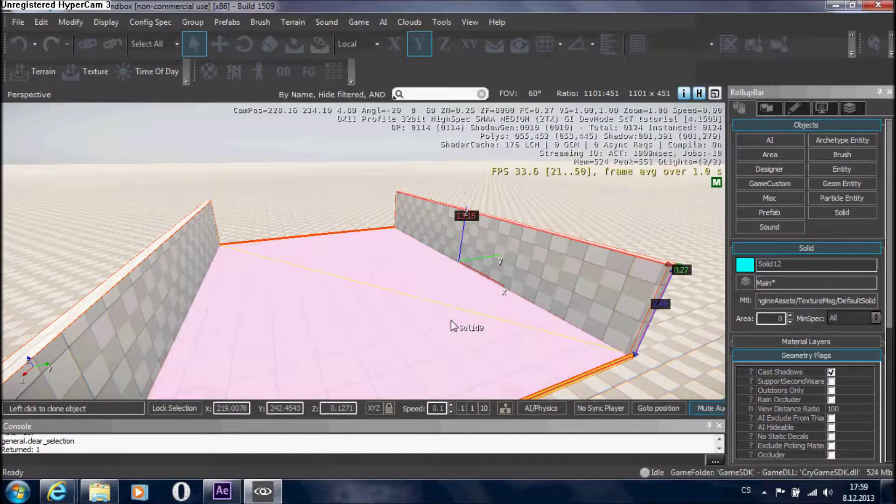
{"action": "left_click", "coordinate": [451, 321]}
{"action": "key", "text": "Escape"}
Clone the original wall along the X axis only, placing the copy end to end with it beyond the floor's corner
{"action": "mouse_move", "coordinate": [411, 296]}
{"action": "right_mouse_down"}
{"action": "mouse_move", "coordinate": [523, 285]}
{"action": "mouse_move", "coordinate": [541, 299]}
{"action": "mouse_move", "coordinate": [402, 266]}
{"action": "mouse_move", "coordinate": [402, 292]}
{"action": "mouse_move", "coordinate": [411, 296]}
{"action": "mouse_move", "coordinate": [394, 294]}
{"action": "mouse_move", "coordinate": [504, 297]}
{"action": "mouse_move", "coordinate": [420, 336]}
{"action": "mouse_move", "coordinate": [405, 293]}
{"action": "mouse_move", "coordinate": [365, 296]}
{"action": "mouse_move", "coordinate": [403, 298]}
{"action": "mouse_move", "coordinate": [354, 187]}
{"action": "mouse_move", "coordinate": [324, 191]}
{"action": "mouse_move", "coordinate": [340, 185]}
{"action": "right_mouse_up"}
{"action": "key", "text": "w"}
{"action": "key", "text": "w"}
{"action": "key", "text": "s"}
{"action": "left_click", "coordinate": [401, 297]}
{"action": "left_click", "coordinate": [395, 45]}
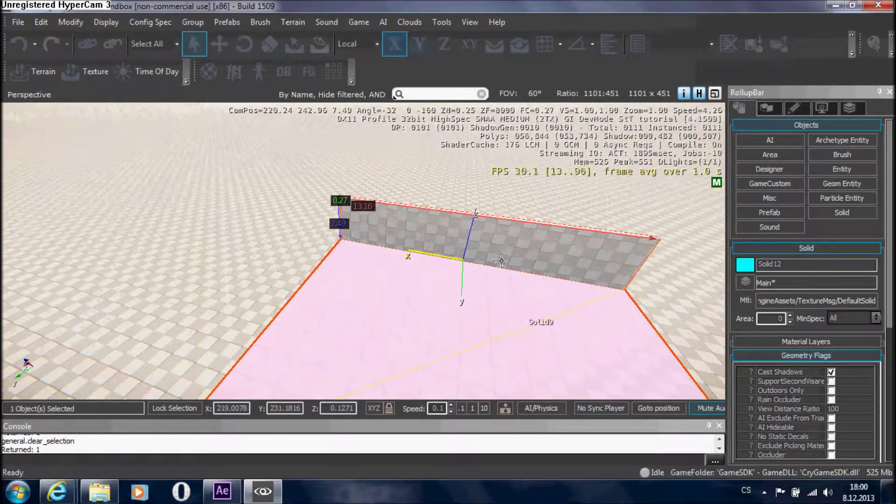
{"action": "key", "text": "ctrl+c"}
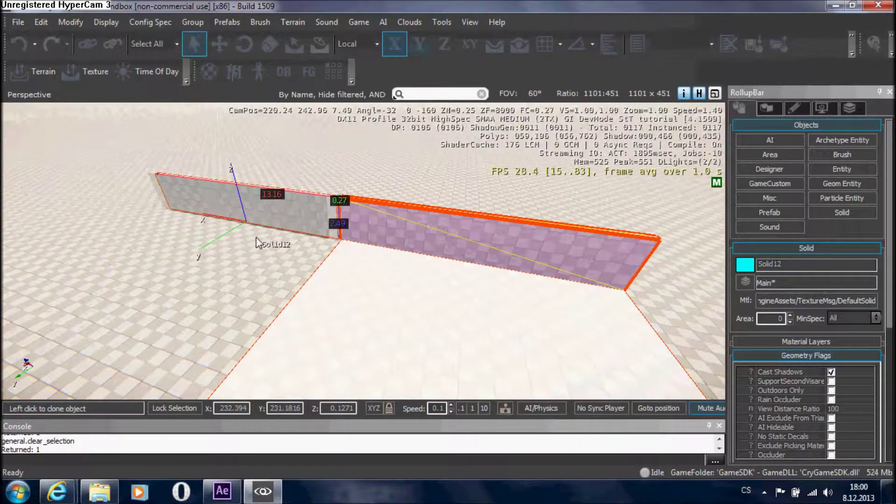
{"action": "left_click", "coordinate": [261, 243]}
Rotate the newly cloned wall 90 degrees about the Z axis
{"action": "right_click_drag", "start_coordinate": [261, 243], "coordinate": [154, 222]}
{"action": "key", "text": "d"}
{"action": "right_click_drag", "start_coordinate": [364, 186], "coordinate": [322, 181]}
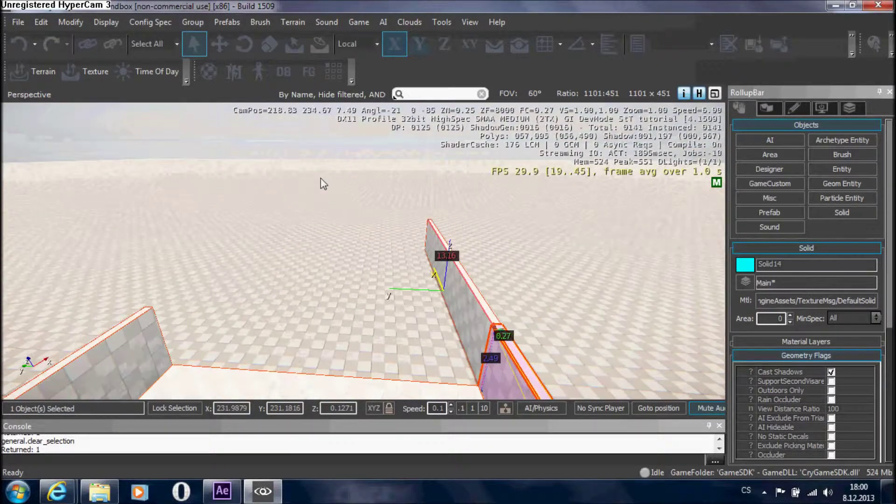
{"action": "left_click", "coordinate": [252, 47]}
{"action": "right_click_drag", "start_coordinate": [394, 240], "coordinate": [403, 241]}
{"action": "key", "text": "w"}
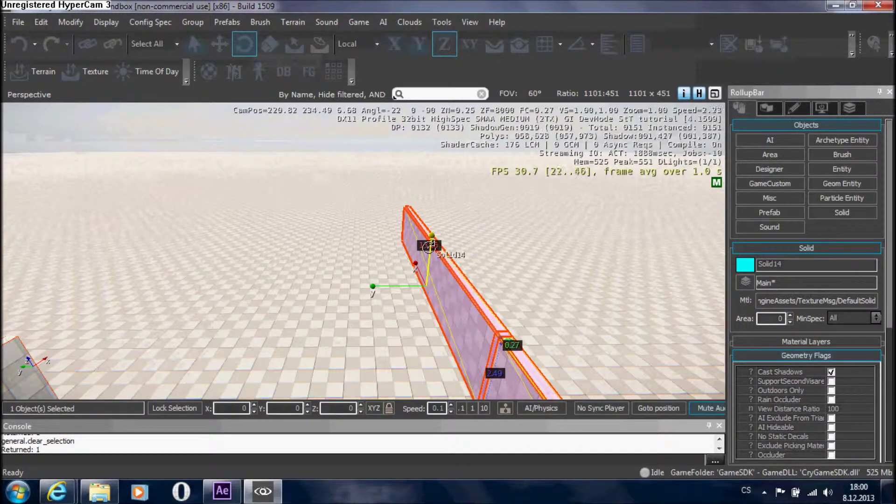
{"action": "left_click_drag", "start_coordinate": [428, 247], "coordinate": [441, 189]}
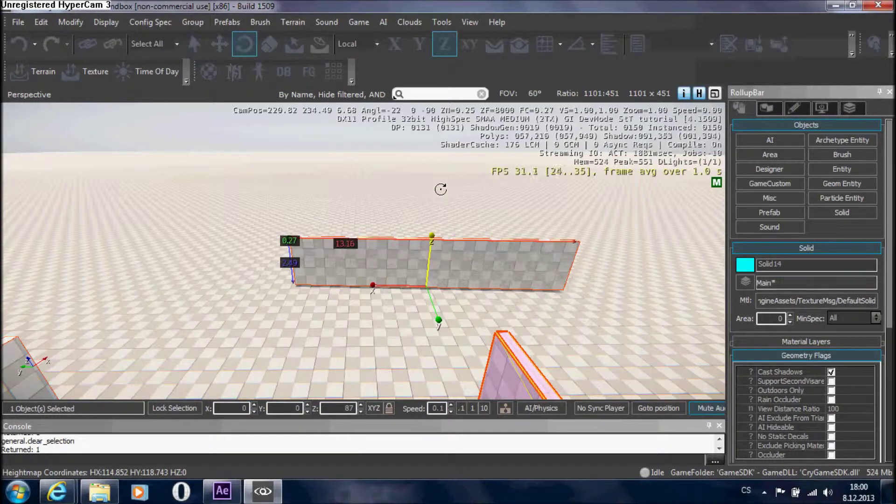
{"action": "left_click_drag", "start_coordinate": [440, 189], "coordinate": [444, 189]}
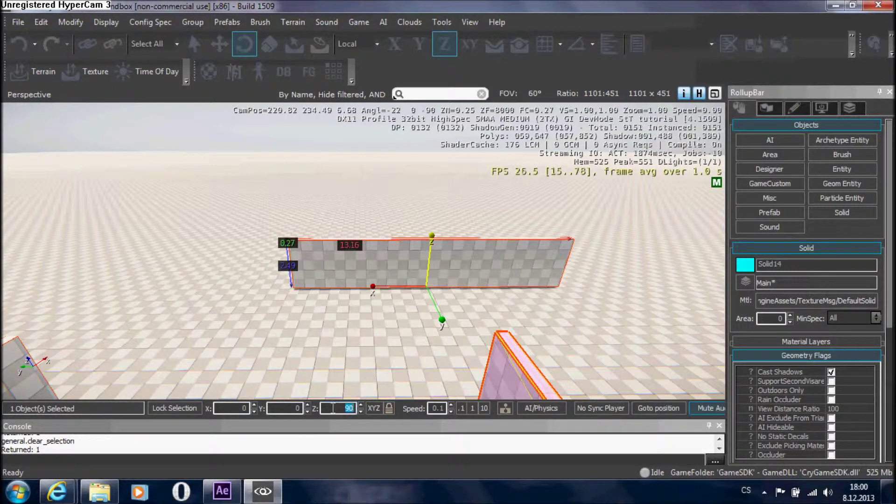
Move the rotated wall along X and Y to the open edge of the floor, across the ends of the two parallel walls
{"action": "left_click", "coordinate": [214, 47]}
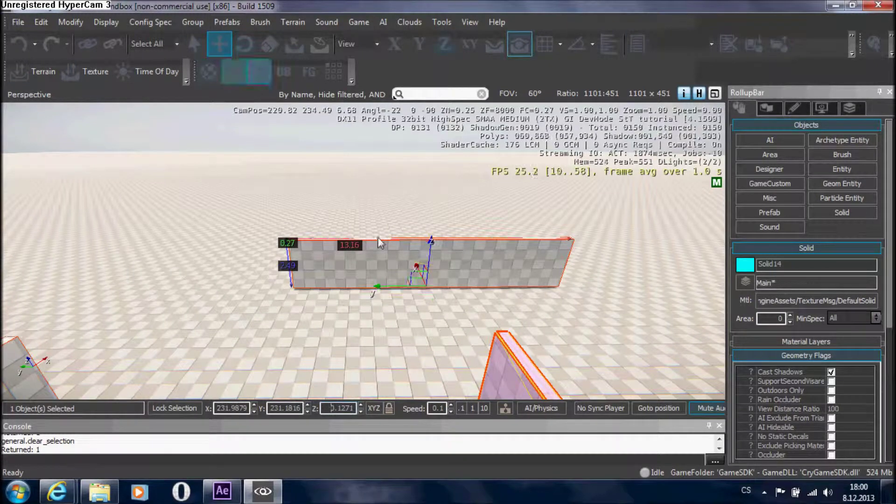
{"action": "left_click_drag", "start_coordinate": [373, 294], "coordinate": [260, 293]}
{"action": "right_click_drag", "start_coordinate": [260, 293], "coordinate": [216, 280]}
{"action": "key", "text": "a"}
{"action": "key", "text": "s"}
{"action": "key", "text": "1"}
{"action": "left_click_drag", "start_coordinate": [215, 240], "coordinate": [315, 267]}
{"action": "right_click_drag", "start_coordinate": [315, 267], "coordinate": [376, 261]}
{"action": "key", "text": "2"}
{"action": "left_click_drag", "start_coordinate": [373, 263], "coordinate": [341, 274]}
Fine-tune the end wall's position along X so that it meets the side wall and the floor edge at the corner
{"action": "key", "text": "w"}
{"action": "key", "text": "a"}
{"action": "right_click_drag", "start_coordinate": [341, 275], "coordinate": [342, 275]}
{"action": "key", "text": "s"}
{"action": "left_click_drag", "start_coordinate": [399, 375], "coordinate": [395, 377]}
{"action": "key", "text": "d"}
{"action": "mouse_move", "coordinate": [395, 377]}
{"action": "right_mouse_down"}
{"action": "mouse_move", "coordinate": [379, 381]}
{"action": "mouse_move", "coordinate": [400, 384]}
{"action": "right_mouse_up"}
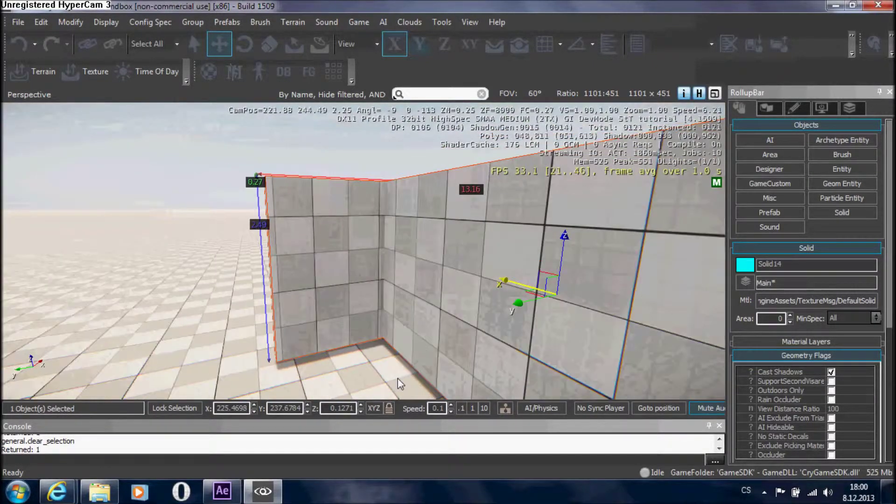
{"action": "key", "text": "w"}
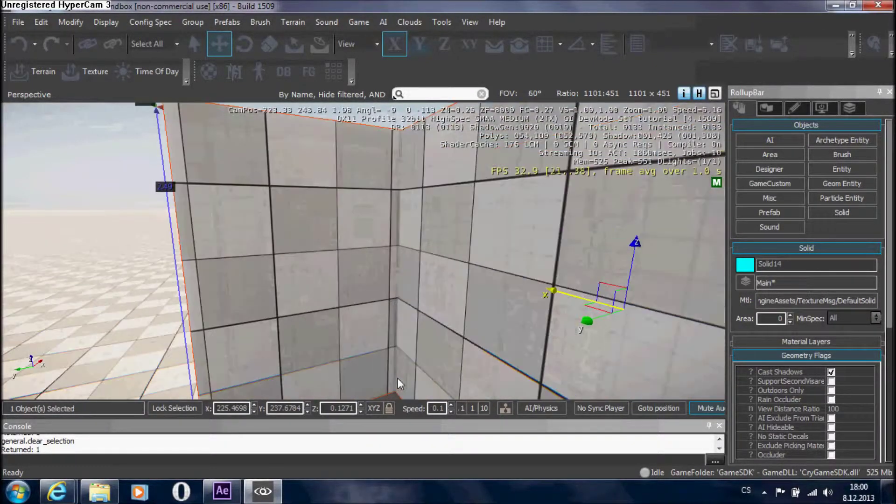
{"action": "key", "text": "s"}
{"action": "right_click_drag", "start_coordinate": [360, 259], "coordinate": [360, 267]}
{"action": "key", "text": "s"}
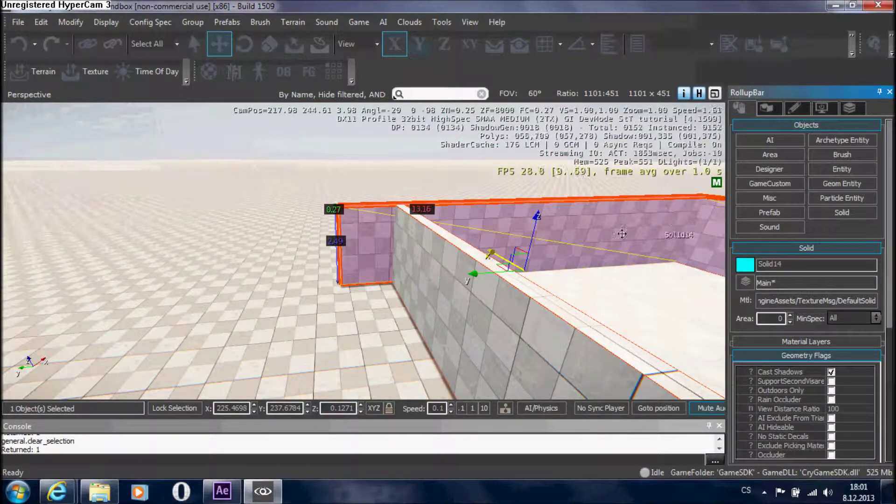
Select the end wall that overhangs the corner and start editing its vertices
{"action": "left_click", "coordinate": [524, 321]}
{"action": "left_click", "coordinate": [485, 175]}
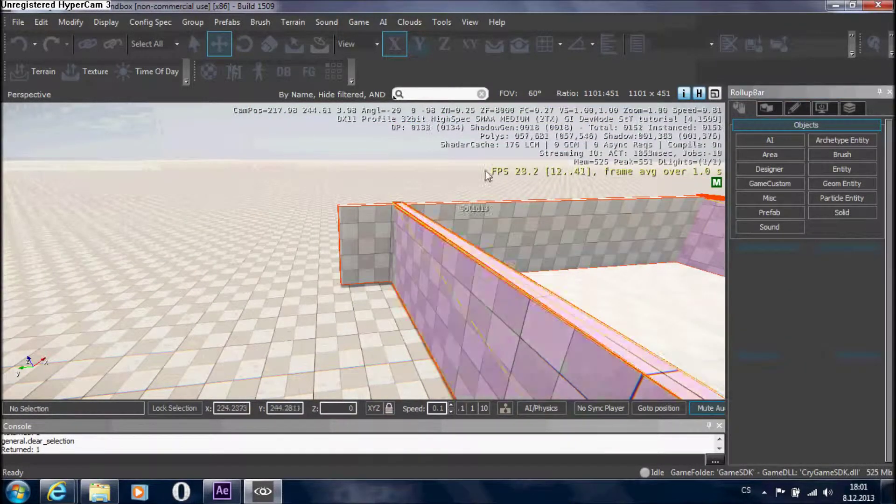
{"action": "left_click", "coordinate": [582, 225]}
{"action": "left_click_drag", "start_coordinate": [889, 252], "coordinate": [863, 345]}
{"action": "left_click", "coordinate": [788, 346]}
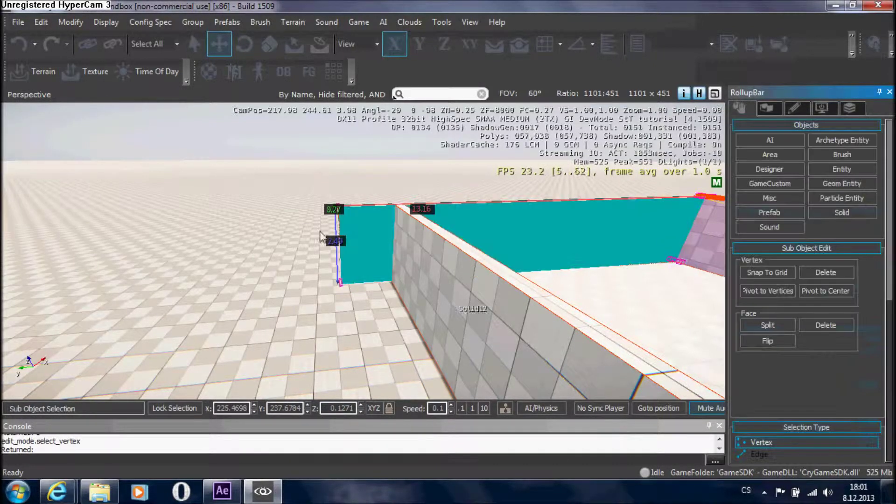
{"action": "left_click_drag", "start_coordinate": [889, 274], "coordinate": [889, 337]}
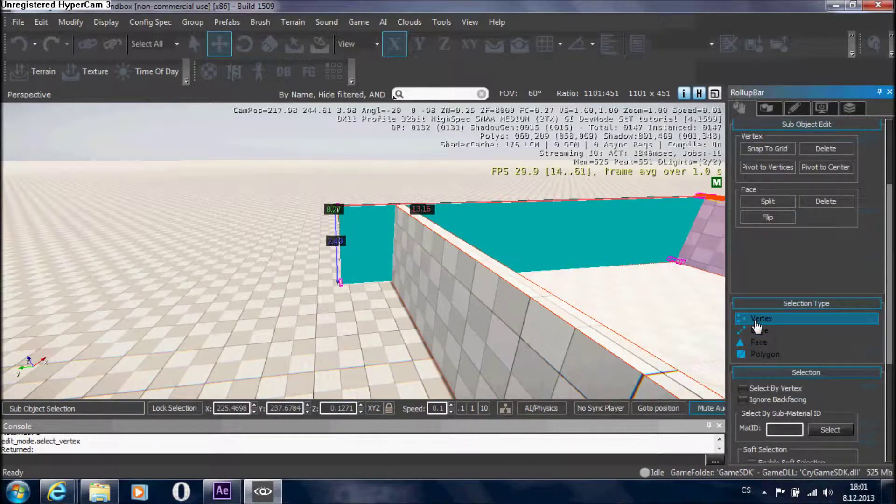
Move the overhanging end's vertices along Y to the side wall's corner, shortening the wall to about 11.49, and finish vertex editing
{"action": "key", "text": "w"}
{"action": "right_click_drag", "start_coordinate": [339, 252], "coordinate": [302, 232]}
{"action": "key", "text": "a"}
{"action": "key", "text": "s"}
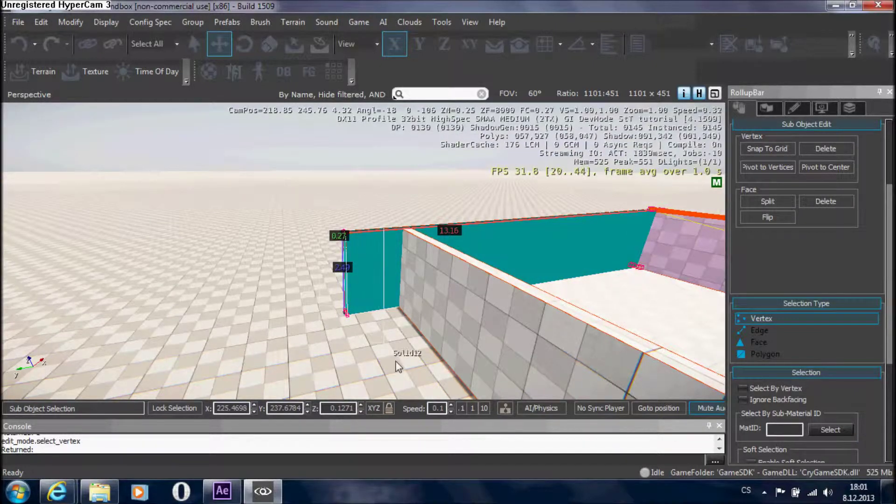
{"action": "right_click_drag", "start_coordinate": [411, 365], "coordinate": [266, 290]}
{"action": "key", "text": "w"}
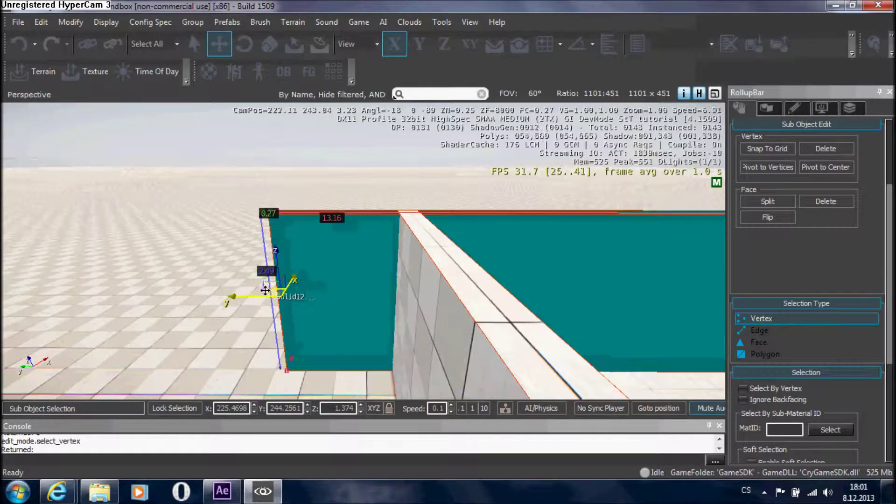
{"action": "left_click_drag", "start_coordinate": [239, 297], "coordinate": [352, 299]}
{"action": "key", "text": "w"}
{"action": "key", "text": "a"}
{"action": "right_click_drag", "start_coordinate": [352, 299], "coordinate": [406, 250]}
{"action": "key", "text": "Escape"}
Clone the shortened end wall along X onto the opposite open edge of the floor and deselect it
{"action": "key", "text": "s"}
{"action": "key", "text": "d"}
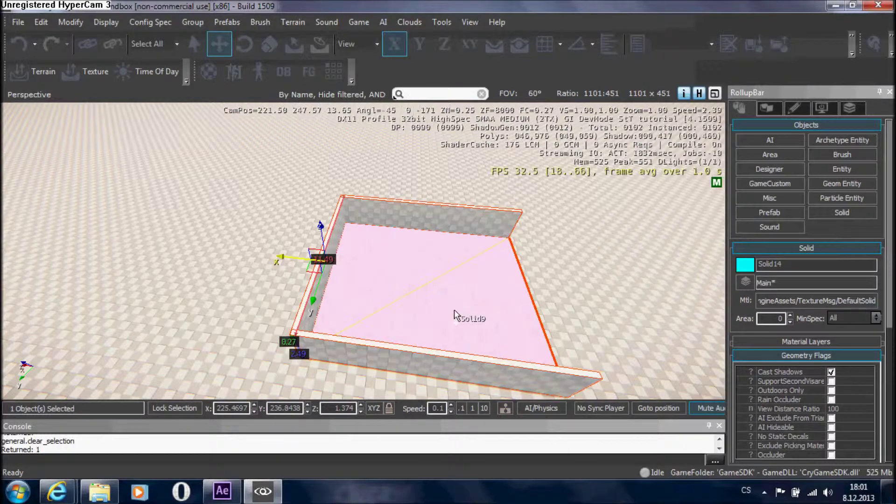
{"action": "key", "text": "ctrl+c"}
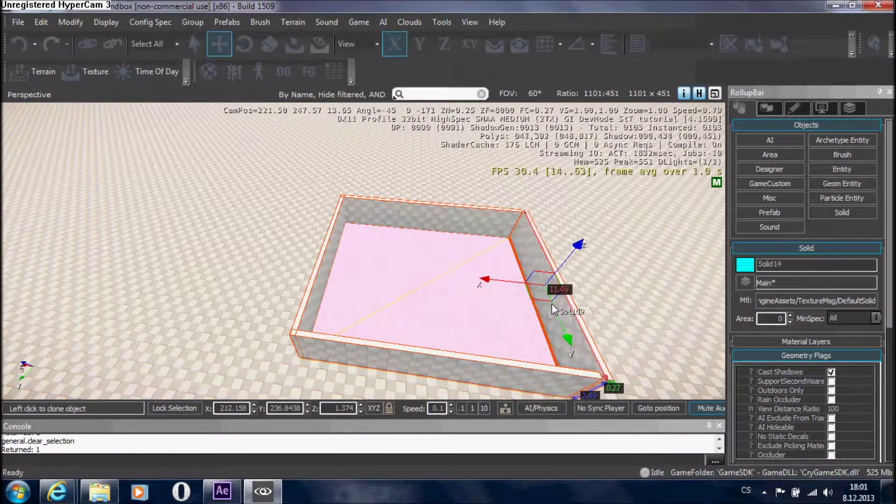
{"action": "left_click", "coordinate": [548, 304]}
{"action": "key", "text": "Escape"}
Select the cloned end wall from inside the room and start editing its vertices
{"action": "right_click_drag", "start_coordinate": [358, 254], "coordinate": [357, 255]}
{"action": "key", "text": "w"}
{"action": "key", "text": "s"}
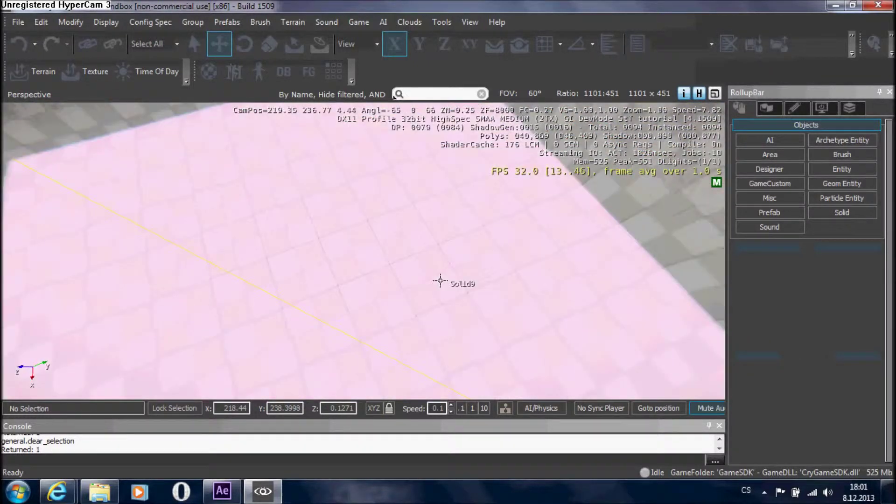
{"action": "scroll", "coordinate": [432, 283], "scroll_direction": "down", "scroll_amount": 7}
{"action": "scroll", "coordinate": [416, 275], "scroll_direction": "up", "scroll_amount": 7}
{"action": "right_click_drag", "start_coordinate": [410, 273], "coordinate": [406, 259]}
{"action": "key", "text": "a"}
{"action": "key", "text": "s"}
{"action": "left_click", "coordinate": [407, 260]}
{"action": "left_click_drag", "start_coordinate": [889, 237], "coordinate": [886, 352]}
{"action": "left_click", "coordinate": [784, 301]}
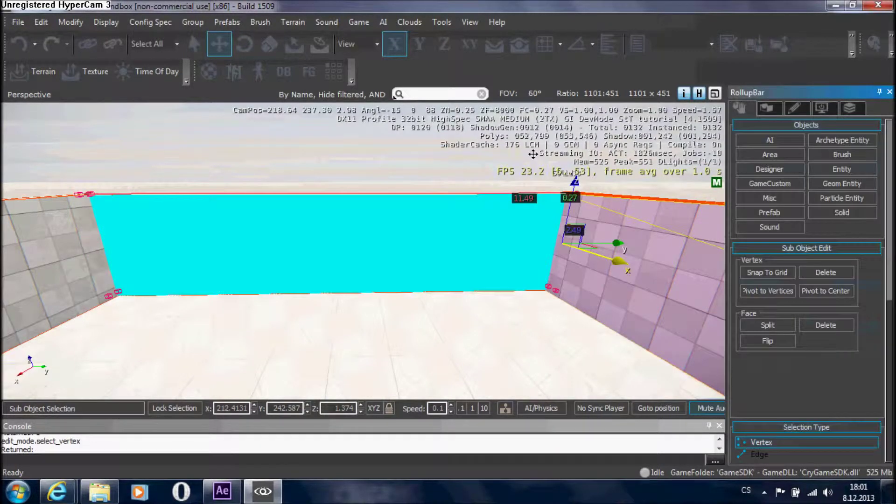
Shorten the cloned wall along Y to about 4.07 by moving one end's vertices, leaving an opening, and deselect it
{"action": "left_click_drag", "start_coordinate": [517, 169], "coordinate": [661, 412]}
{"action": "left_click_drag", "start_coordinate": [616, 242], "coordinate": [326, 254]}
{"action": "key", "text": "Escape"}
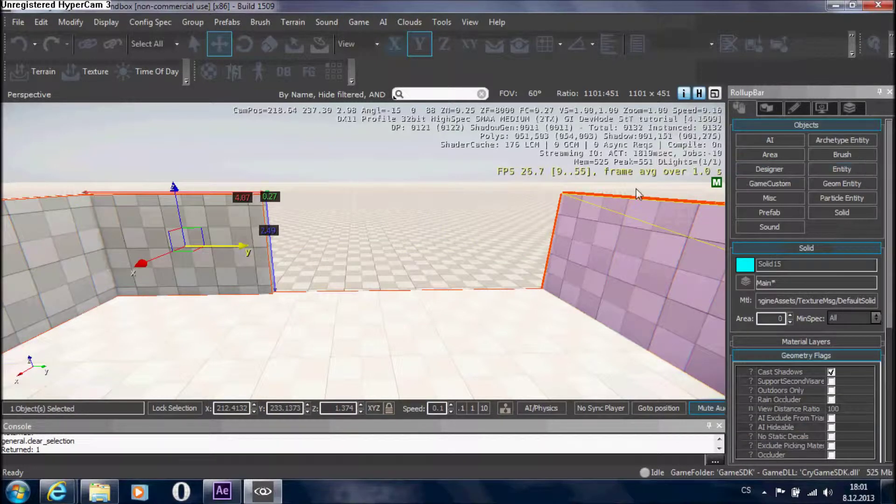
{"action": "key", "text": "Escape"}
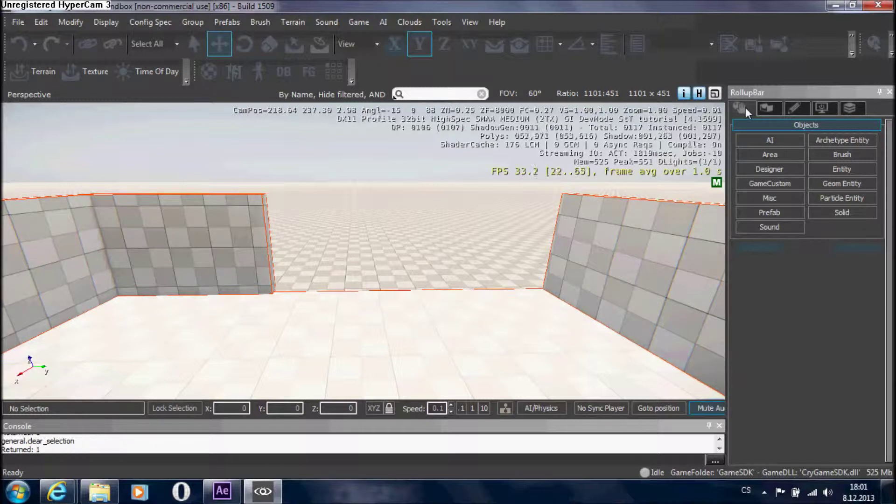
Place a Door entity from the Doors category in the wall opening
{"action": "left_click", "coordinate": [831, 165]}
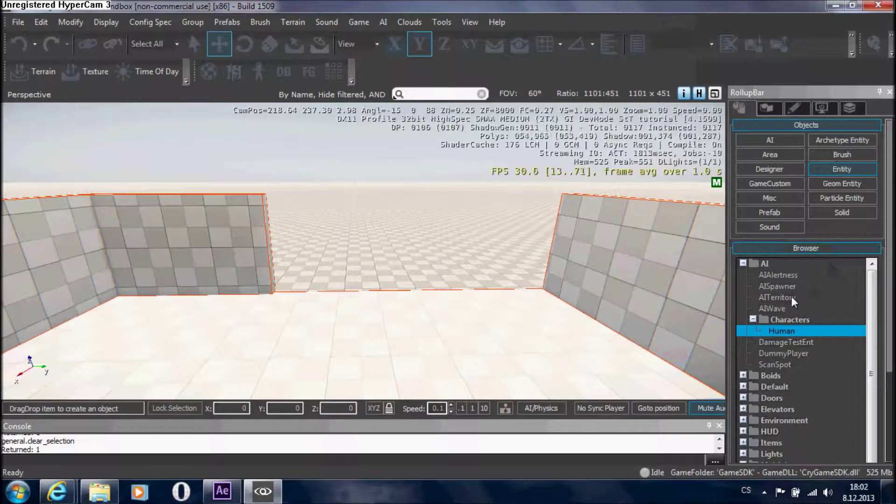
{"action": "left_click", "coordinate": [743, 263]}
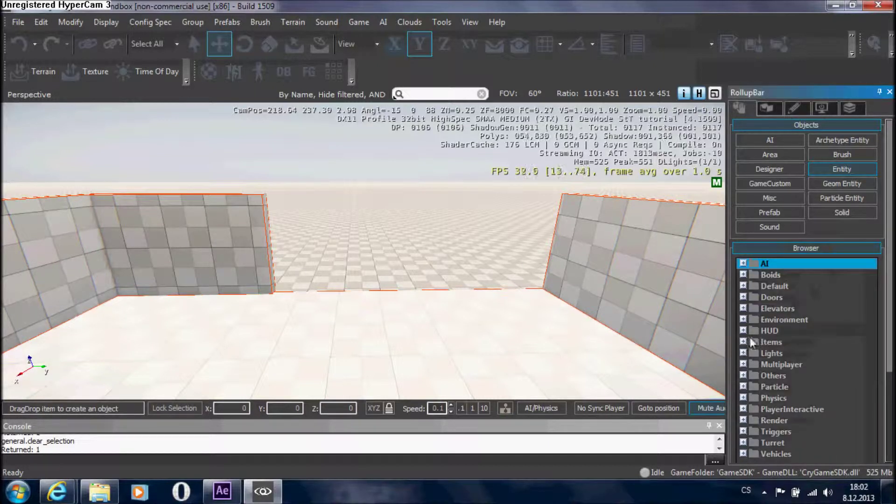
{"action": "left_click", "coordinate": [744, 297]}
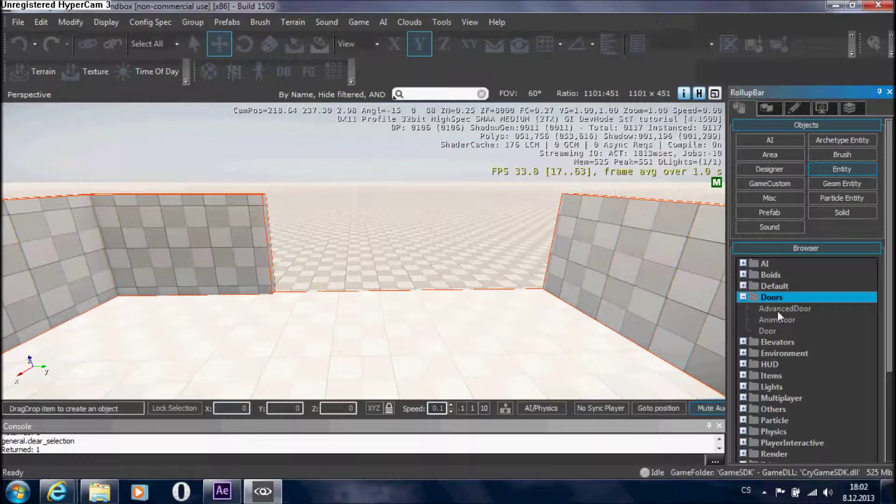
{"action": "left_click_drag", "start_coordinate": [771, 332], "coordinate": [369, 278]}
{"action": "right_click", "coordinate": [368, 278]}
Rotate the door 90 degrees about the Z axis
{"action": "right_click_drag", "start_coordinate": [295, 163], "coordinate": [295, 156]}
{"action": "key", "text": "w"}
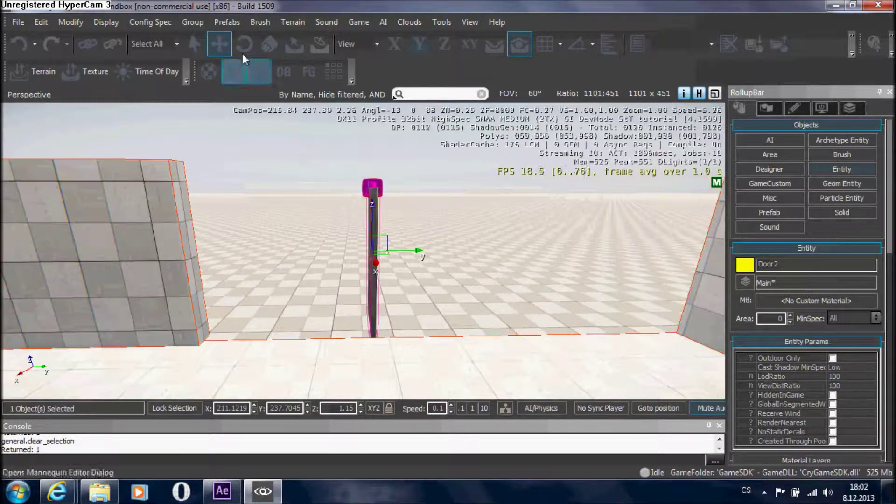
{"action": "left_click", "coordinate": [243, 47]}
{"action": "left_click_drag", "start_coordinate": [370, 195], "coordinate": [411, 145]}
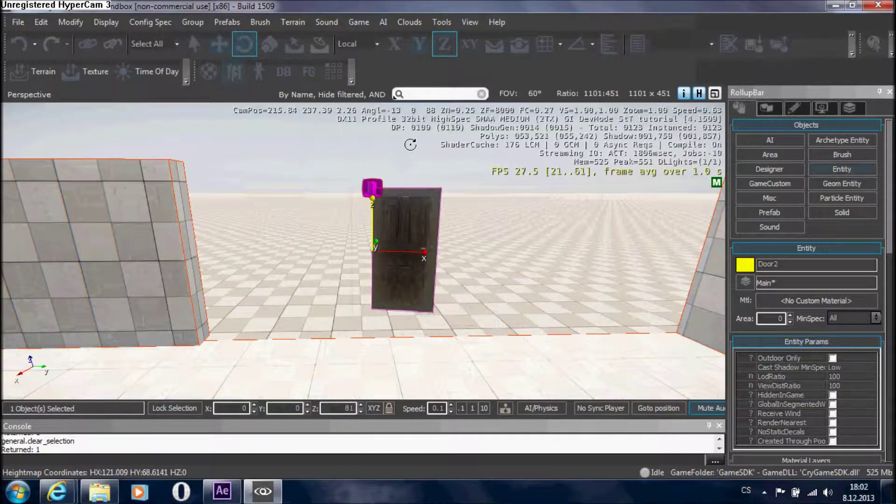
{"action": "type", "text": "90"}
Move the door horizontally through the opening to the free end of the short wall
{"action": "left_click", "coordinate": [221, 48]}
{"action": "right_click_drag", "start_coordinate": [406, 299], "coordinate": [385, 217]}
{"action": "left_click_drag", "start_coordinate": [385, 217], "coordinate": [355, 206]}
{"action": "left_click", "coordinate": [431, 206]}
{"action": "right_click_drag", "start_coordinate": [427, 213], "coordinate": [457, 200]}
{"action": "key", "text": "d"}
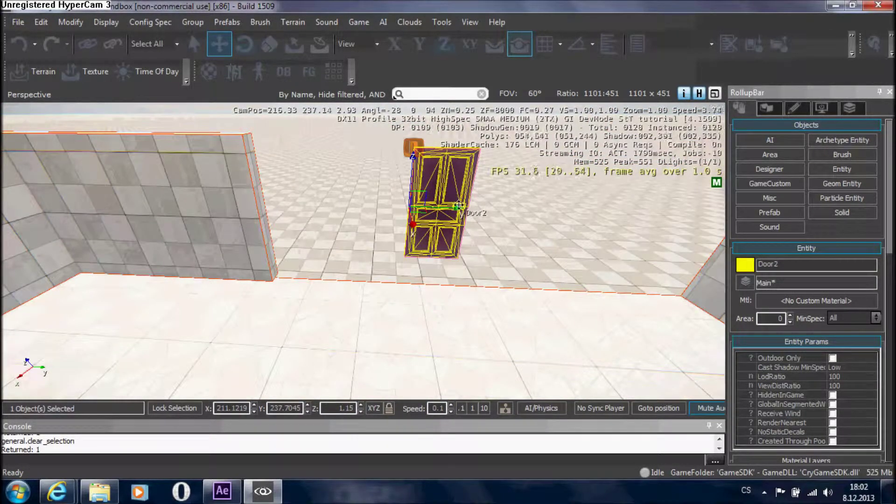
{"action": "left_click_drag", "start_coordinate": [460, 207], "coordinate": [347, 207]}
{"action": "right_click_drag", "start_coordinate": [416, 201], "coordinate": [411, 199]}
{"action": "key", "text": "d"}
{"action": "left_click_drag", "start_coordinate": [400, 220], "coordinate": [316, 220]}
Raise the door slightly along Z to about 1.2974 so that it stands on the floor slab
{"action": "right_click_drag", "start_coordinate": [315, 220], "coordinate": [289, 225]}
{"action": "key", "text": "a"}
{"action": "key", "text": "w"}
{"action": "left_click_drag", "start_coordinate": [280, 225], "coordinate": [280, 218]}
{"action": "right_click_drag", "start_coordinate": [280, 218], "coordinate": [290, 233]}
{"action": "key", "text": "s"}
{"action": "key", "text": "w"}
{"action": "key", "text": "d"}
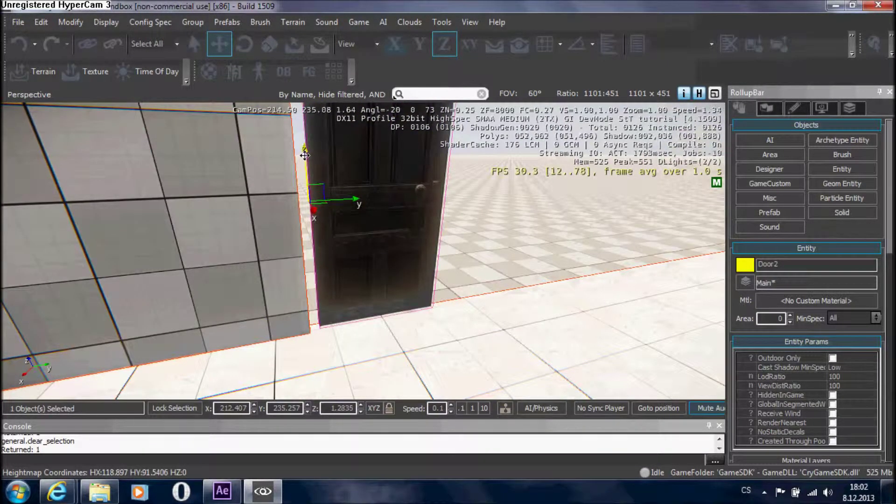
{"action": "left_click_drag", "start_coordinate": [305, 156], "coordinate": [305, 155]}
Align the door's hinge side with the short wall's end along Y, at about 235.156, and deselect it
{"action": "left_click_drag", "start_coordinate": [353, 200], "coordinate": [340, 201]}
{"action": "key", "text": "w"}
{"action": "key", "text": "d"}
{"action": "right_click_drag", "start_coordinate": [339, 202], "coordinate": [396, 178]}
{"action": "key", "text": "a"}
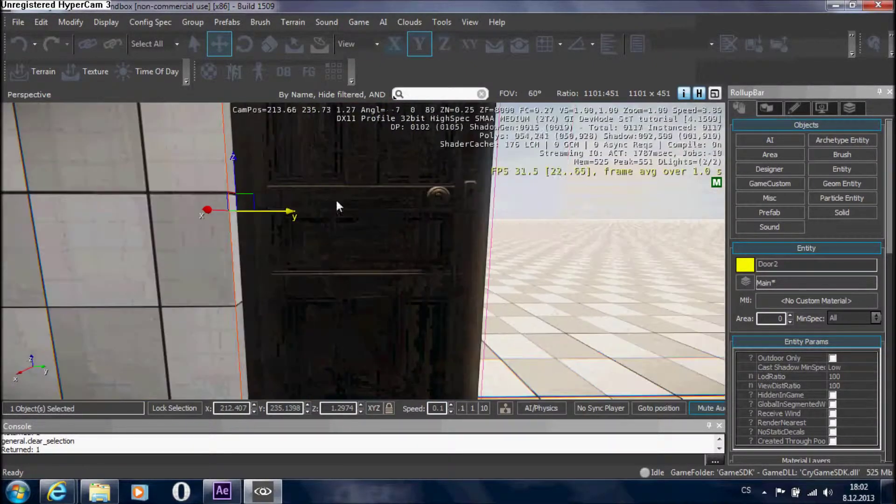
{"action": "left_click_drag", "start_coordinate": [275, 210], "coordinate": [297, 217]}
{"action": "right_click_drag", "start_coordinate": [298, 217], "coordinate": [327, 247]}
{"action": "key", "text": "s"}
{"action": "left_click", "coordinate": [397, 290]}
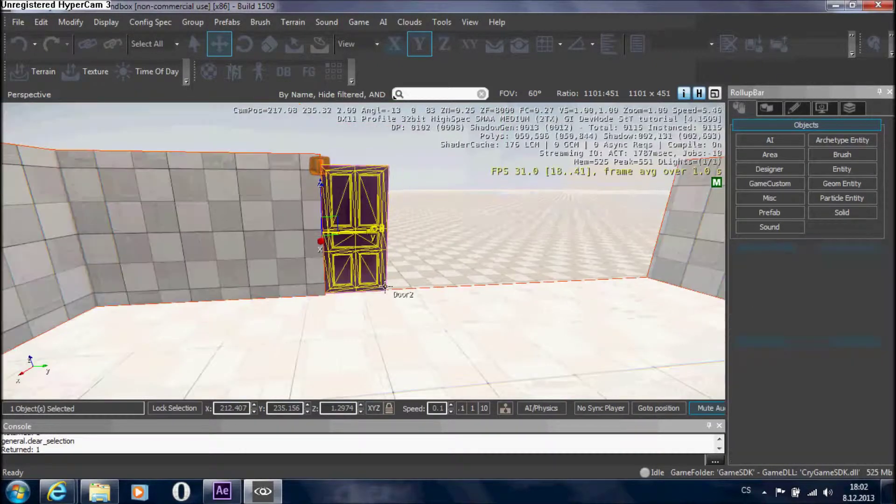
Select the door and examine its entity properties, including model, rotation, slide and sound settings
{"action": "right_click_drag", "start_coordinate": [397, 290], "coordinate": [518, 271]}
{"action": "key", "text": "w"}
{"action": "left_click", "coordinate": [452, 201]}
{"action": "left_click_drag", "start_coordinate": [889, 223], "coordinate": [890, 277]}
{"action": "scroll", "coordinate": [892, 304], "scroll_direction": "down", "scroll_amount": 3}
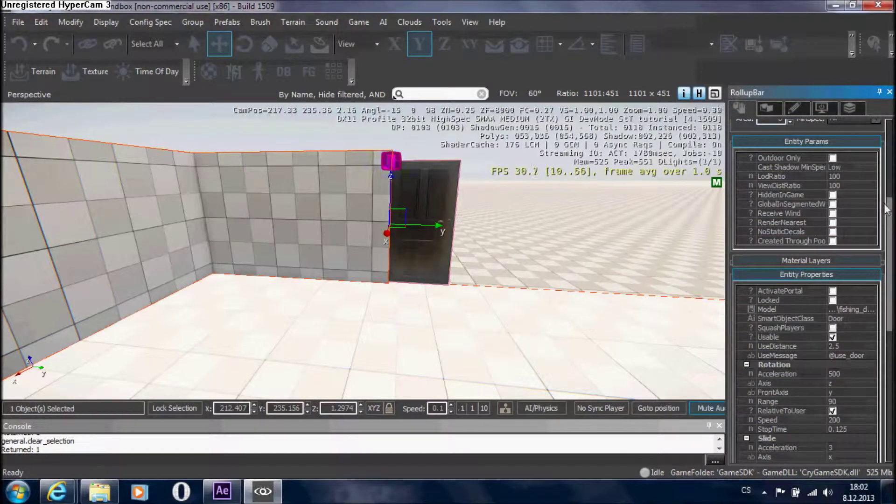
{"action": "left_click_drag", "start_coordinate": [892, 221], "coordinate": [886, 241]}
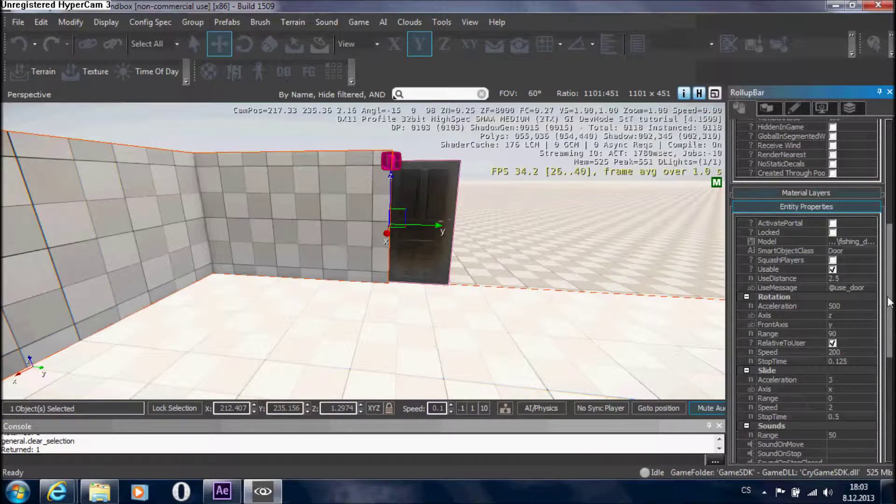
{"action": "left_click_drag", "start_coordinate": [888, 296], "coordinate": [890, 299]}
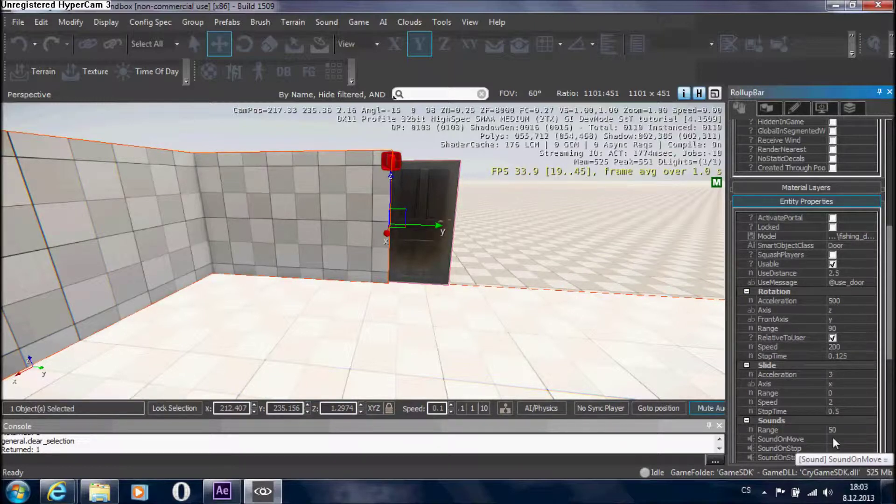
{"action": "left_click_drag", "start_coordinate": [887, 259], "coordinate": [886, 307]}
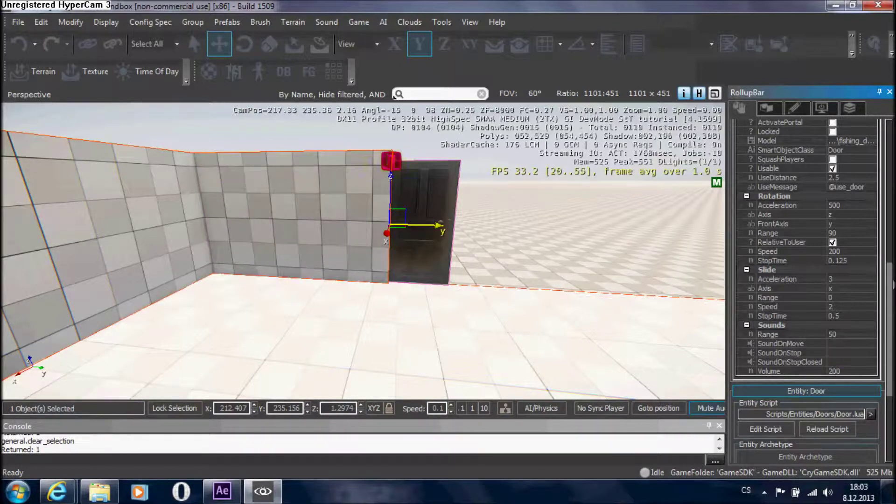
{"action": "scroll", "coordinate": [833, 196], "scroll_direction": "up", "scroll_amount": 5}
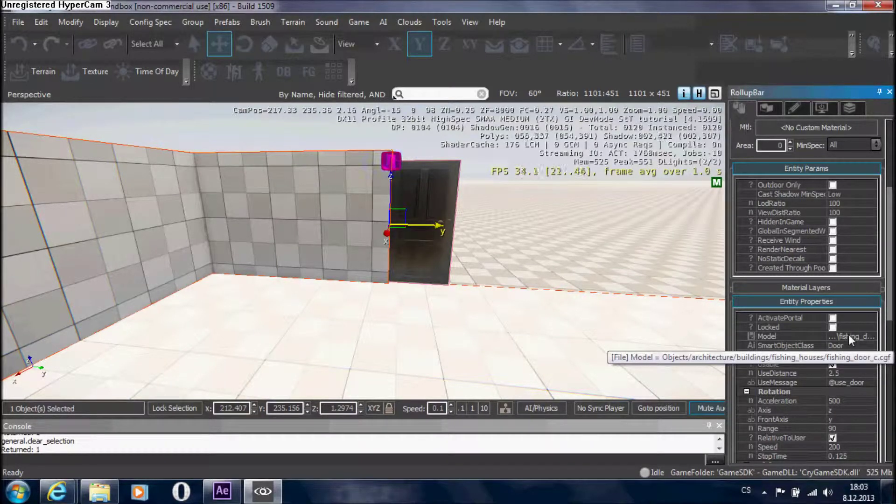
Clone the short wall along Y and place the copy directly against the door's other side
{"action": "right_click_drag", "start_coordinate": [585, 305], "coordinate": [484, 308]}
{"action": "left_click", "coordinate": [583, 302]}
{"action": "key", "text": "w"}
{"action": "key", "text": "s"}
{"action": "left_click", "coordinate": [262, 270]}
{"action": "key", "text": "s"}
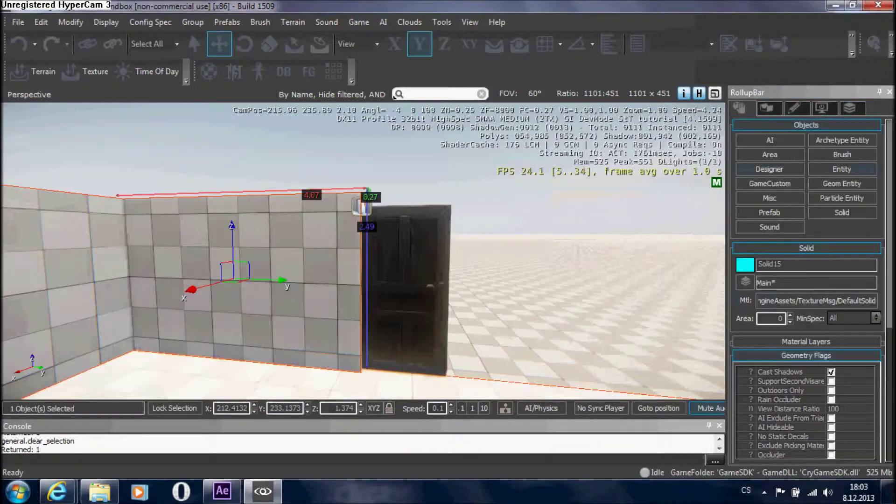
{"action": "key", "text": "ctrl+c"}
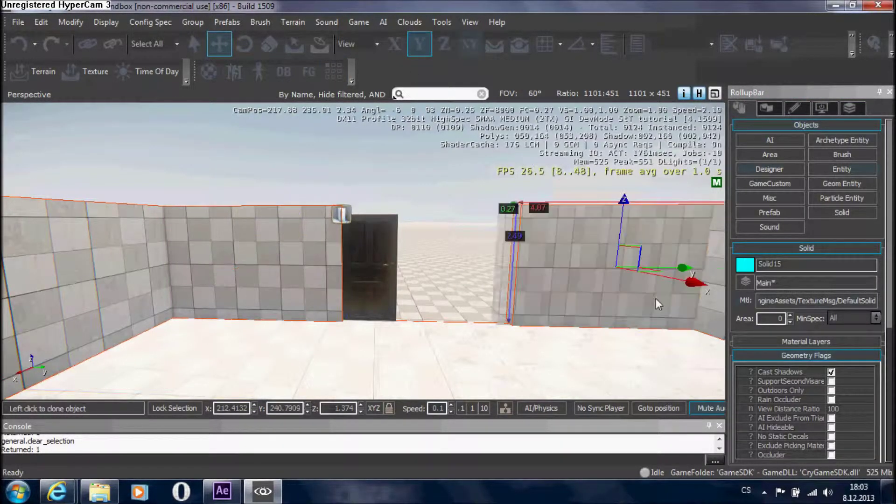
{"action": "left_click", "coordinate": [493, 292]}
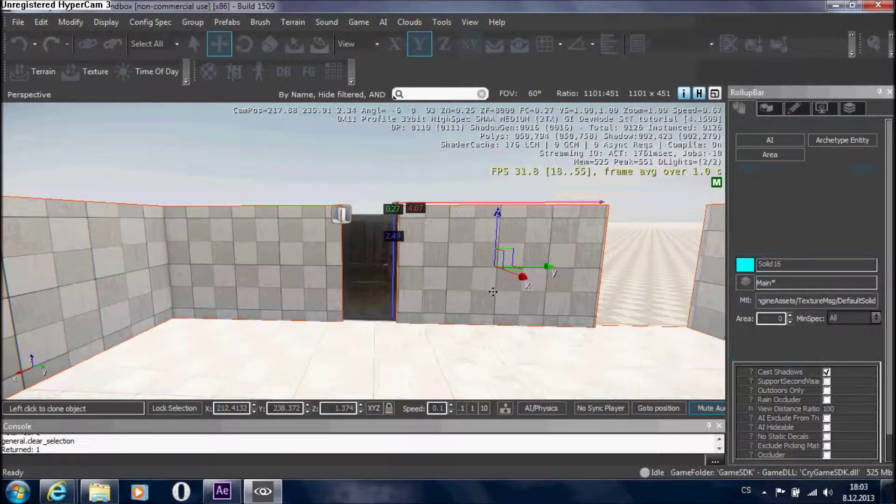
Stretch the cloned wall by moving its far-end vertices along Y to the adjacent side wall, making it about 5.81 long
{"action": "key", "text": "w"}
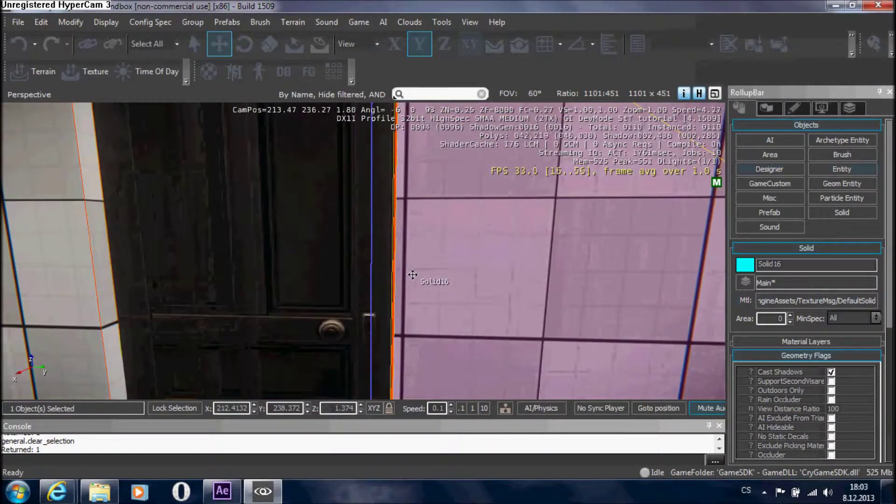
{"action": "right_click_drag", "start_coordinate": [412, 275], "coordinate": [431, 269]}
{"action": "key", "text": "w"}
{"action": "key", "text": "s"}
{"action": "key", "text": "d"}
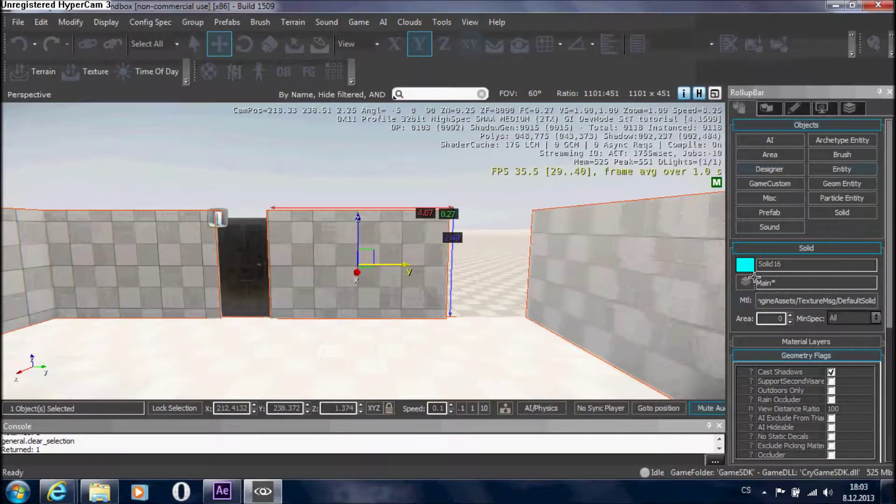
{"action": "scroll", "coordinate": [864, 339], "scroll_direction": "down", "scroll_amount": 5}
{"action": "left_click", "coordinate": [820, 380]}
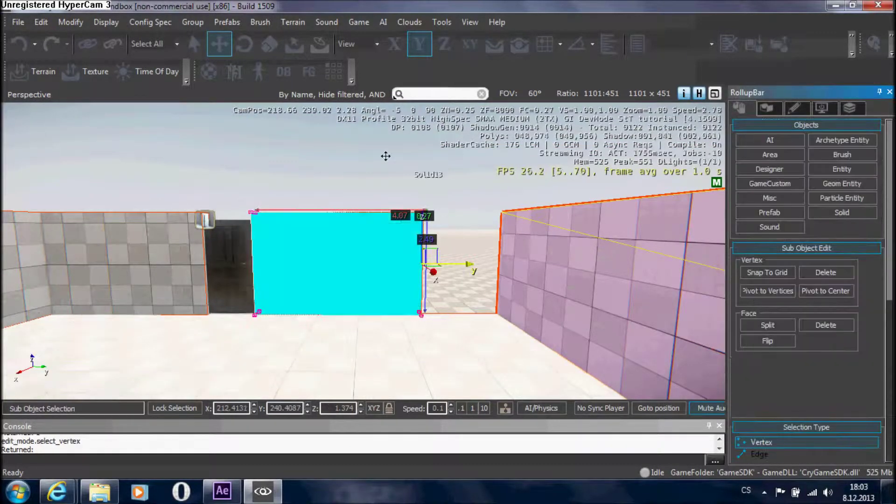
{"action": "left_click_drag", "start_coordinate": [455, 265], "coordinate": [527, 264]}
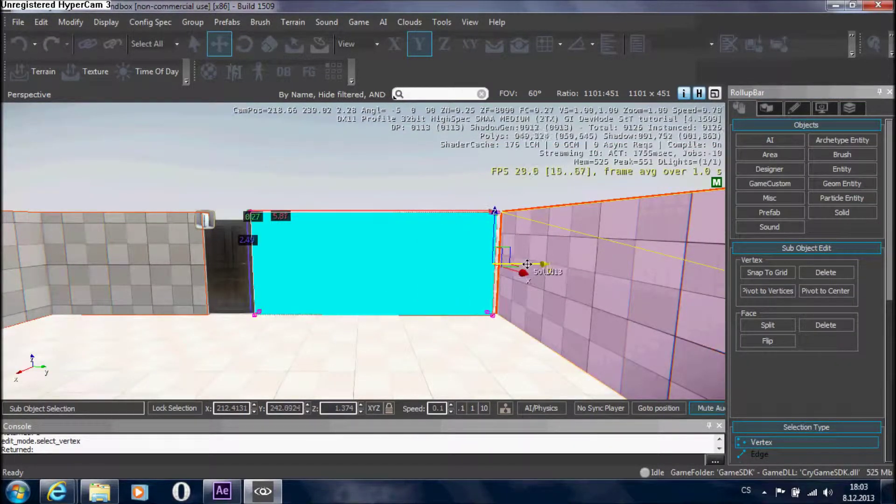
{"action": "key", "text": "Escape"}
Clone the floor slab upward along Z and place the copy on top of the walls as a ceiling
{"action": "right_click_drag", "start_coordinate": [456, 291], "coordinate": [411, 306]}
{"action": "key", "text": "Escape"}
{"action": "key", "text": "s"}
{"action": "left_click", "coordinate": [371, 329]}
{"action": "left_click", "coordinate": [371, 330]}
{"action": "right_click_drag", "start_coordinate": [371, 329], "coordinate": [289, 327]}
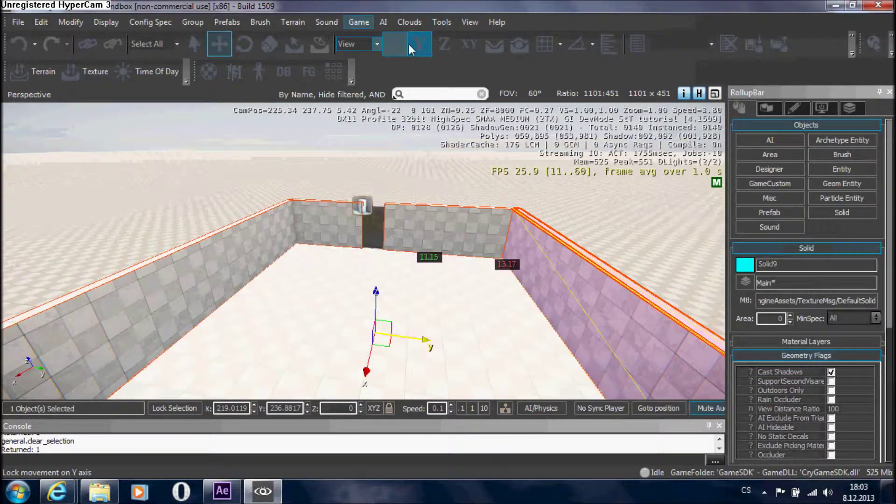
{"action": "left_click_drag", "start_coordinate": [387, 332], "coordinate": [395, 261]}
{"action": "left_click", "coordinate": [396, 262]}
Examine the ceiling slab's fit on the walls and above the door from outside and inside the room
{"action": "key", "text": "4"}
{"action": "mouse_move", "coordinate": [395, 263]}
{"action": "right_mouse_down"}
{"action": "mouse_move", "coordinate": [395, 280]}
{"action": "mouse_move", "coordinate": [429, 291]}
{"action": "right_mouse_up"}
{"action": "key", "text": "Escape"}
{"action": "key", "text": "w"}
{"action": "key", "text": "w"}
{"action": "key", "text": "w"}
{"action": "key", "text": "s"}
{"action": "key", "text": "s"}
{"action": "mouse_move", "coordinate": [382, 266]}
{"action": "right_mouse_down"}
{"action": "mouse_move", "coordinate": [299, 238]}
{"action": "mouse_move", "coordinate": [374, 299]}
{"action": "mouse_move", "coordinate": [327, 262]}
{"action": "mouse_move", "coordinate": [382, 265]}
{"action": "right_mouse_up"}
{"action": "mouse_move", "coordinate": [335, 175]}
{"action": "right_mouse_down"}
{"action": "mouse_move", "coordinate": [253, 177]}
{"action": "mouse_move", "coordinate": [348, 152]}
{"action": "mouse_move", "coordinate": [325, 180]}
{"action": "right_mouse_up"}
{"action": "key", "text": "w"}
{"action": "key", "text": "s"}
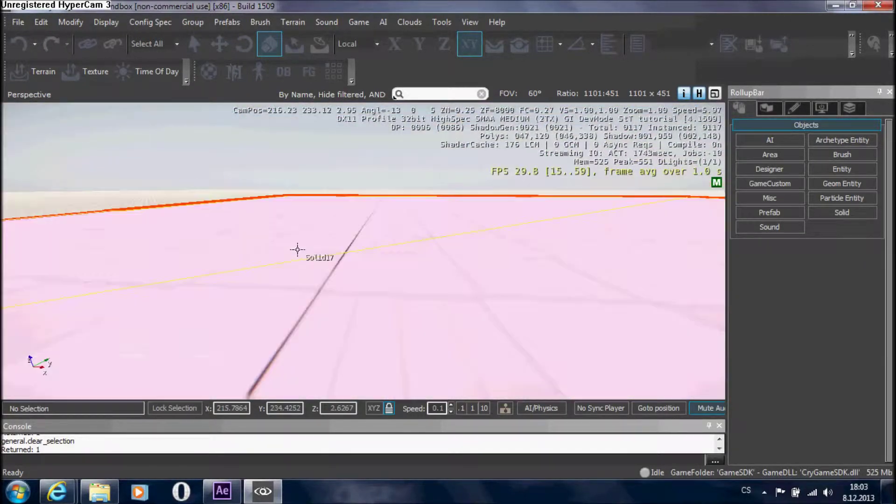
{"action": "key", "text": "w"}
{"action": "right_click_drag", "start_coordinate": [326, 224], "coordinate": [371, 171]}
{"action": "key", "text": "s"}
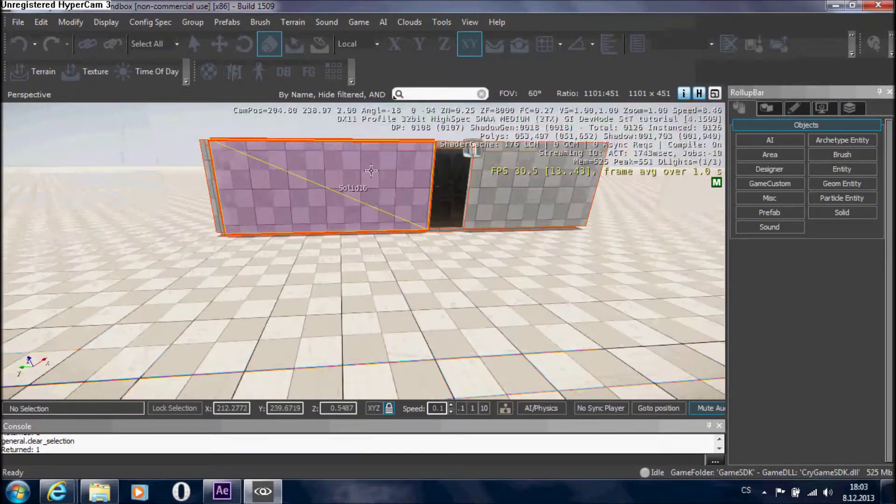
{"action": "key", "text": "w"}
{"action": "right_click_drag", "start_coordinate": [521, 316], "coordinate": [463, 251]}
{"action": "key", "text": "w"}
{"action": "key", "text": "w"}
{"action": "key", "text": "s"}
{"action": "key", "text": "w"}
{"action": "key", "text": "s"}
{"action": "right_click_drag", "start_coordinate": [441, 212], "coordinate": [537, 208]}
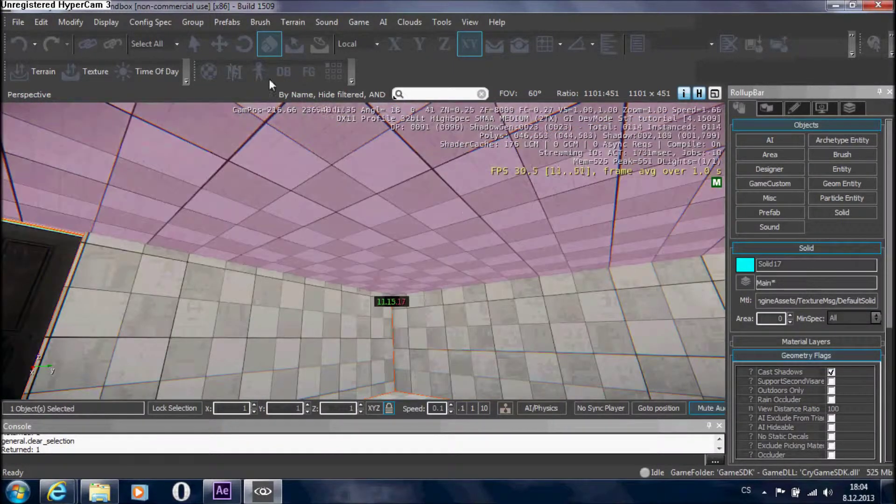
Adjust the ceiling slab's height along Z to about 2.6063 so that it sits on the walls
{"action": "left_click", "coordinate": [224, 45]}
{"action": "right_click_drag", "start_coordinate": [340, 215], "coordinate": [521, 193]}
{"action": "left_click_drag", "start_coordinate": [342, 251], "coordinate": [343, 239]}
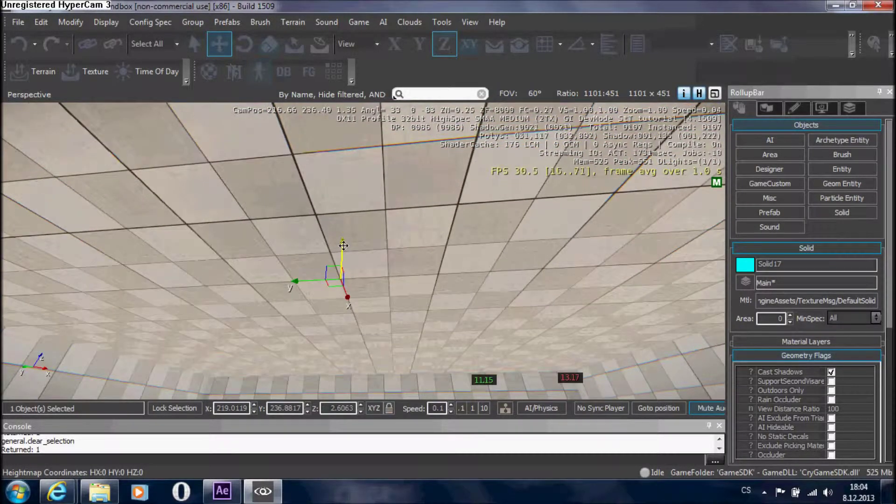
{"action": "right_click_drag", "start_coordinate": [344, 246], "coordinate": [159, 285]}
Examine the closed room from several sides, then box-select all its parts and clear the selection
{"action": "left_click", "coordinate": [420, 280]}
{"action": "right_click_drag", "start_coordinate": [420, 280], "coordinate": [523, 290]}
{"action": "right_click_drag", "start_coordinate": [364, 252], "coordinate": [439, 220]}
{"action": "key", "text": "w"}
{"action": "right_click_drag", "start_coordinate": [378, 219], "coordinate": [439, 252]}
{"action": "right_click_drag", "start_coordinate": [364, 252], "coordinate": [551, 275]}
{"action": "key", "text": "w"}
{"action": "key", "text": "s"}
{"action": "right_click_drag", "start_coordinate": [373, 299], "coordinate": [448, 275]}
{"action": "key", "text": "w"}
{"action": "right_click_drag", "start_coordinate": [316, 276], "coordinate": [361, 259]}
{"action": "key", "text": "s"}
{"action": "key", "text": "s"}
{"action": "left_click_drag", "start_coordinate": [300, 198], "coordinate": [579, 393]}
{"action": "right_click_drag", "start_coordinate": [428, 284], "coordinate": [476, 294]}
{"action": "left_click", "coordinate": [428, 284]}
Enter game mode from inside the room, walk around the interior and use the door to test it
{"action": "key", "text": "w"}
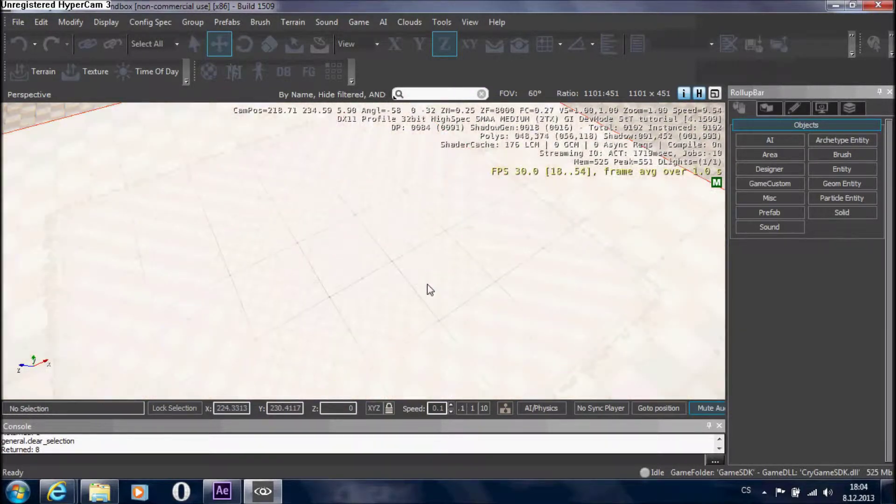
{"action": "key", "text": "w"}
{"action": "right_click_drag", "start_coordinate": [427, 284], "coordinate": [145, 222]}
{"action": "key", "text": "w"}
{"action": "key", "text": "s"}
{"action": "key", "text": "w"}
{"action": "right_click_drag", "start_coordinate": [514, 274], "coordinate": [470, 280]}
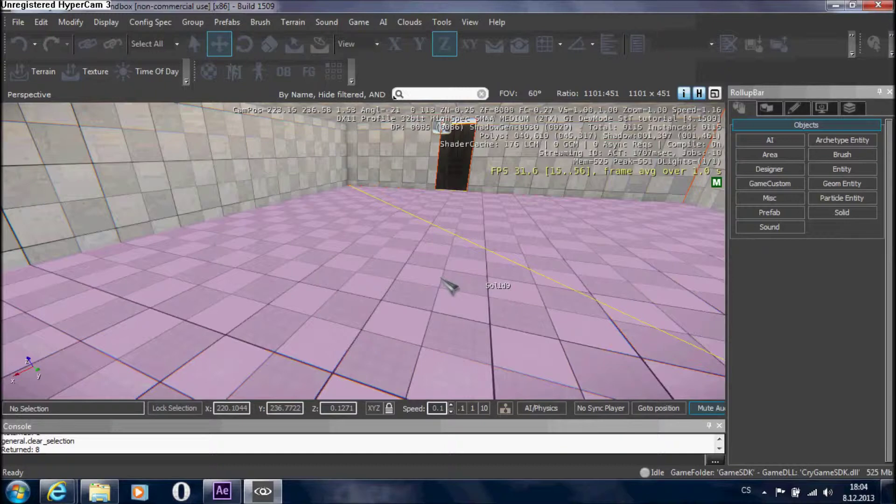
{"action": "key", "text": "ctrl+g"}
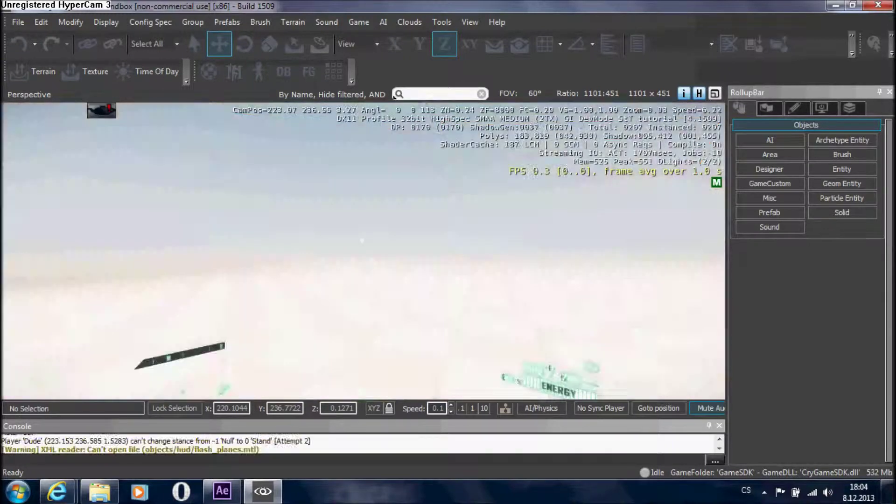
{"action": "key", "text": "w"}
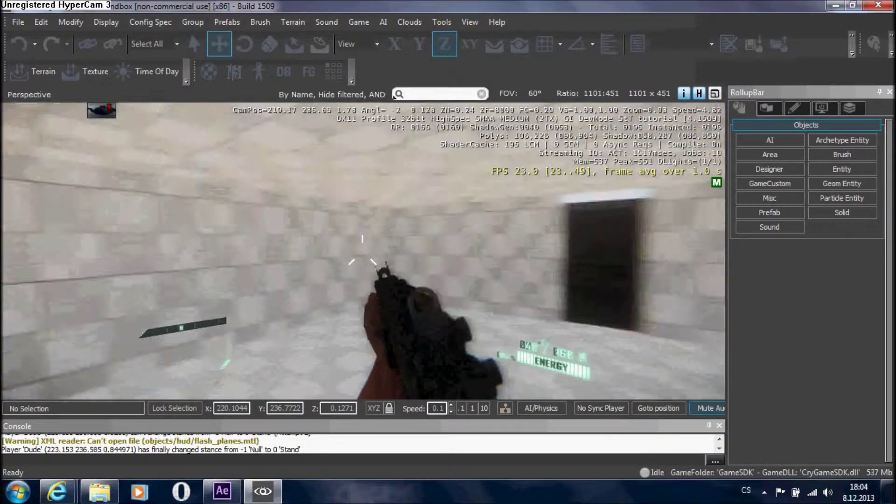
{"action": "key", "text": "w"}
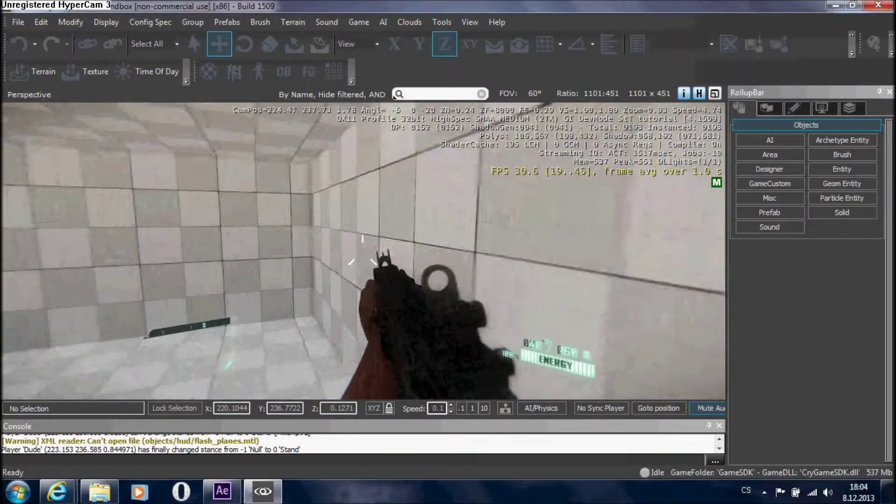
{"action": "key", "text": "w"}
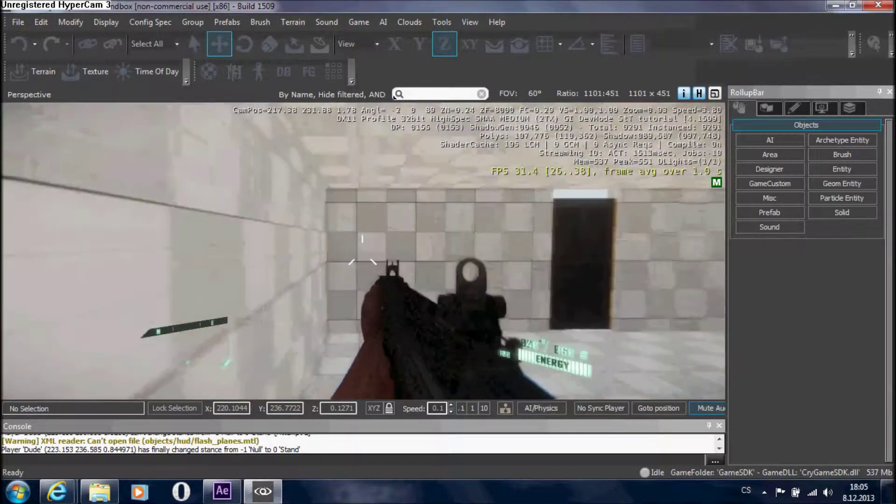
{"action": "key", "text": "w"}
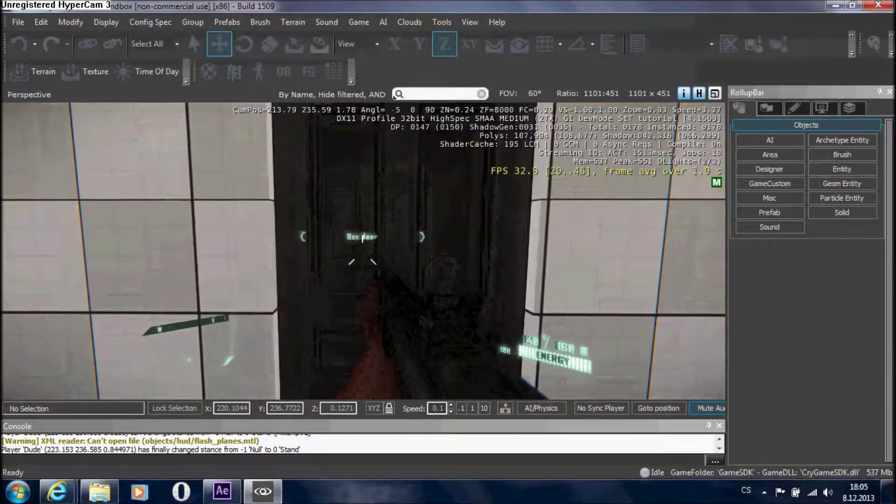
{"action": "key", "text": "f"}
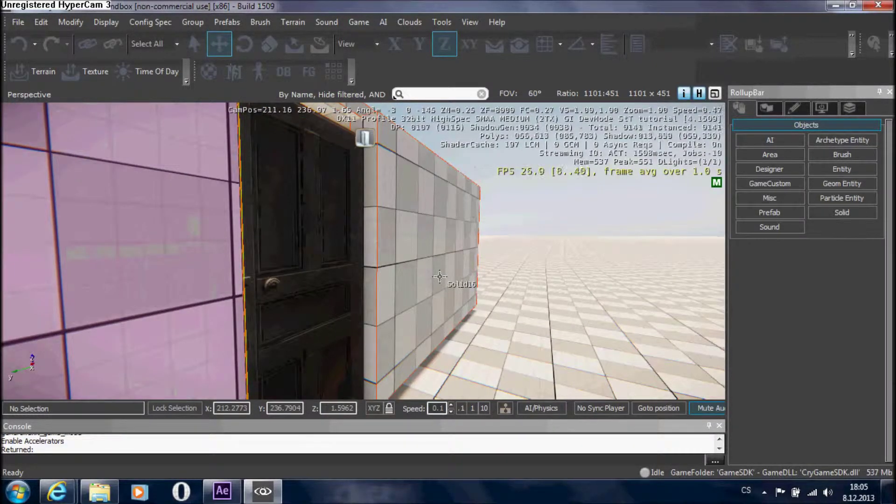
Inspect the outer wall corner and the door facade from outside, then box-select the whole building and deselect it
{"action": "key", "text": "a"}
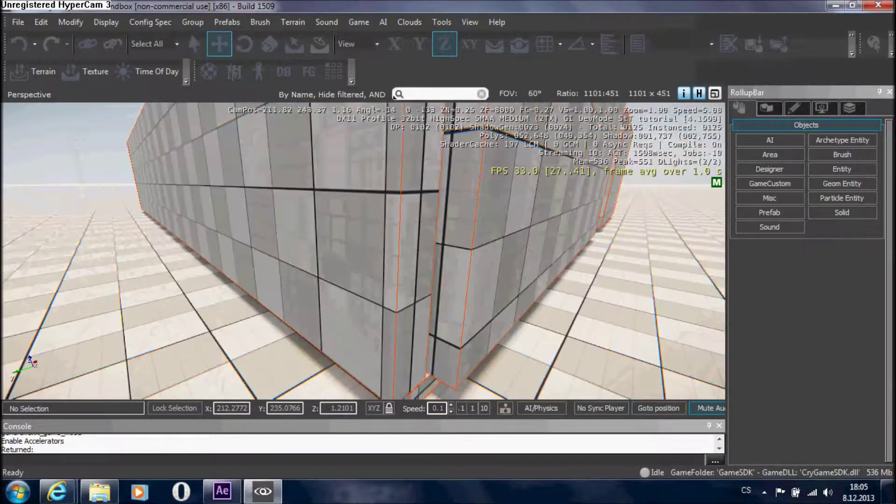
{"action": "right_click_drag", "start_coordinate": [395, 96], "coordinate": [395, 95]}
{"action": "right_click_drag", "start_coordinate": [364, 252], "coordinate": [463, 268]}
{"action": "right_click_drag", "start_coordinate": [395, 96], "coordinate": [395, 96]}
{"action": "mouse_move", "coordinate": [383, 286]}
{"action": "right_mouse_down"}
{"action": "mouse_move", "coordinate": [402, 288]}
{"action": "mouse_move", "coordinate": [383, 286]}
{"action": "right_mouse_up"}
{"action": "key", "text": "s"}
{"action": "key", "text": "a"}
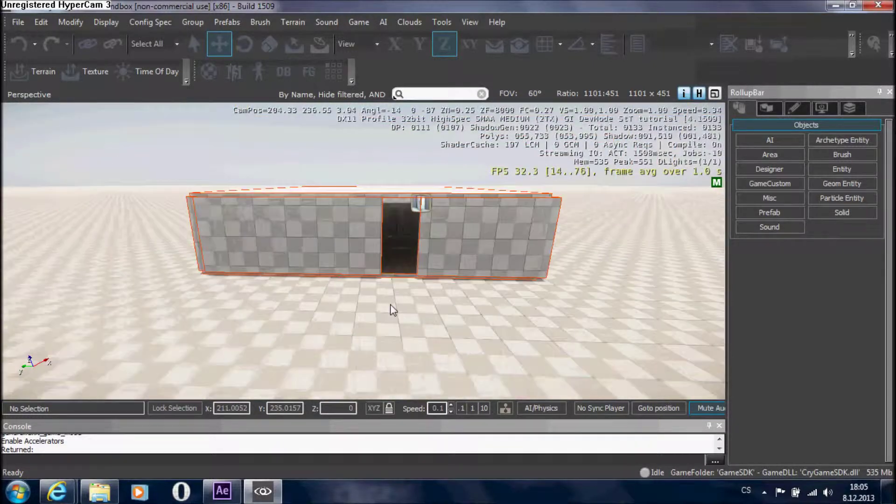
{"action": "key", "text": "w"}
{"action": "left_click_drag", "start_coordinate": [606, 313], "coordinate": [605, 313]}
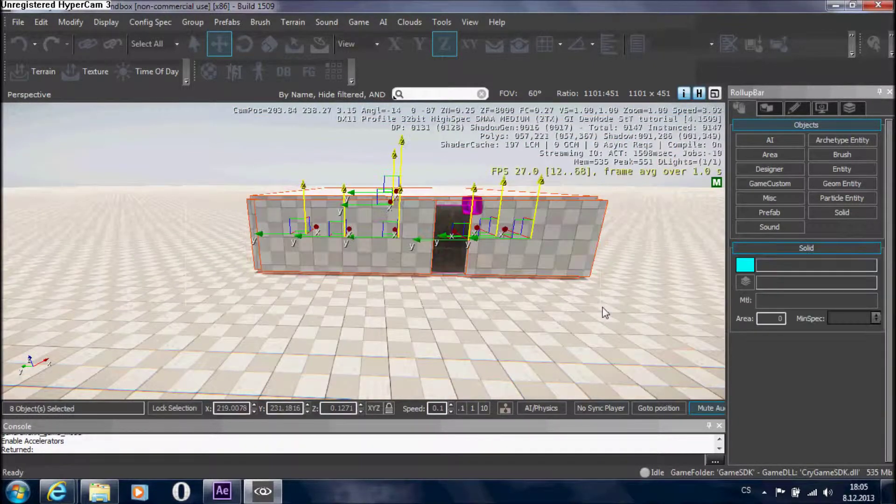
{"action": "left_click", "coordinate": [485, 304]}
Examine the completed building from the outside, moving around its walls and roof
{"action": "key", "text": "w"}
{"action": "right_click_drag", "start_coordinate": [485, 304], "coordinate": [271, 294]}
{"action": "key", "text": "w"}
{"action": "key", "text": "w"}
{"action": "key", "text": "w"}
{"action": "right_click_drag", "start_coordinate": [607, 296], "coordinate": [444, 307]}
{"action": "key", "text": "s"}
{"action": "scroll", "coordinate": [475, 306], "scroll_direction": "down", "scroll_amount": 5}
{"action": "scroll", "coordinate": [453, 306], "scroll_direction": "up", "scroll_amount": 8}
{"action": "key", "text": "s"}
{"action": "key", "text": "q"}
{"action": "key", "text": "w"}
{"action": "key", "text": "s"}
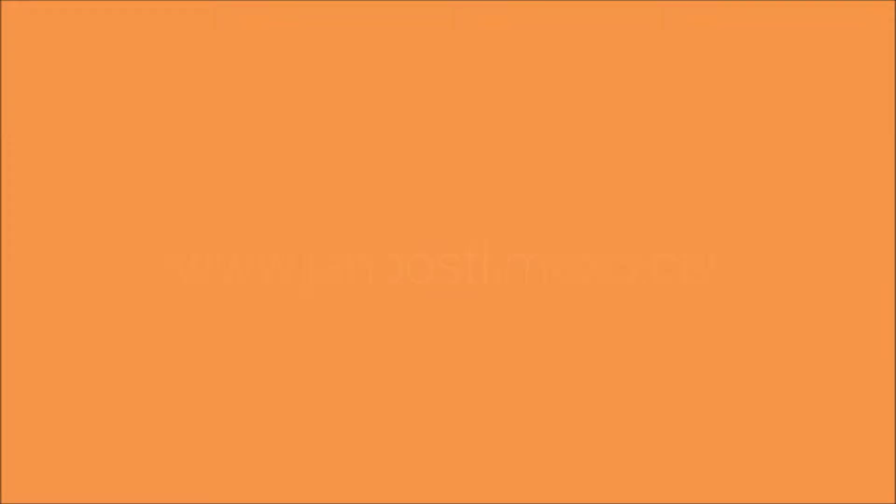